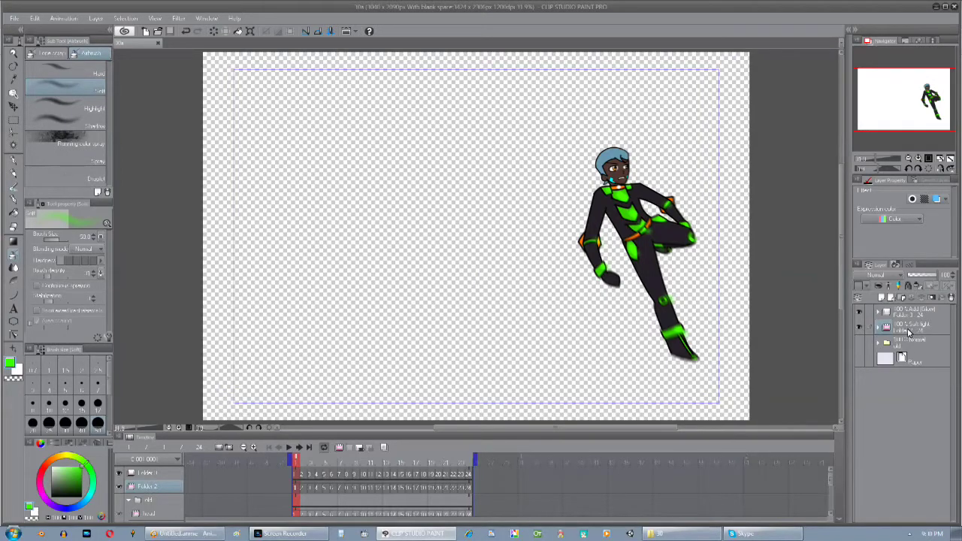
Step: Play the character's animation in the Clip Studio Paint timeline and return to the first frame
left_click(909, 330)
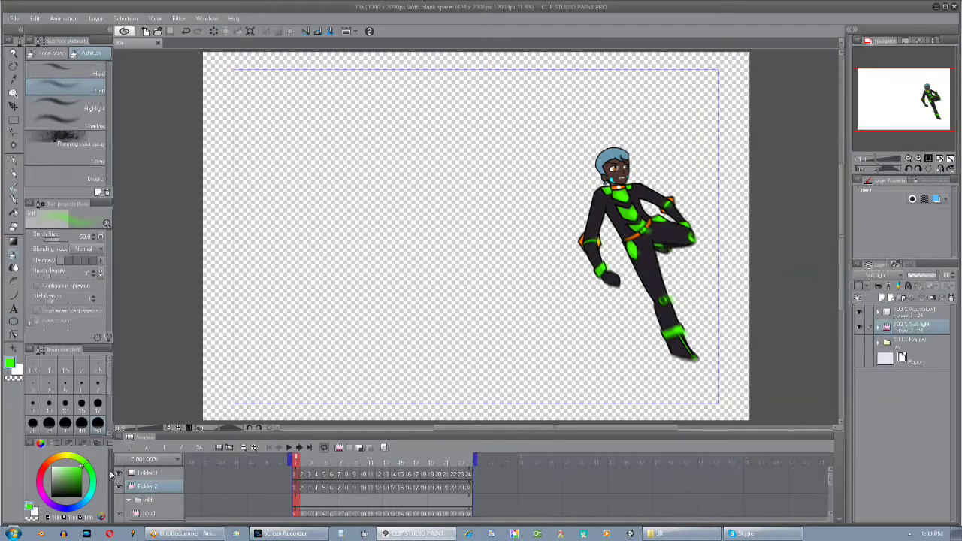
left_click(175, 534)
left_click(413, 534)
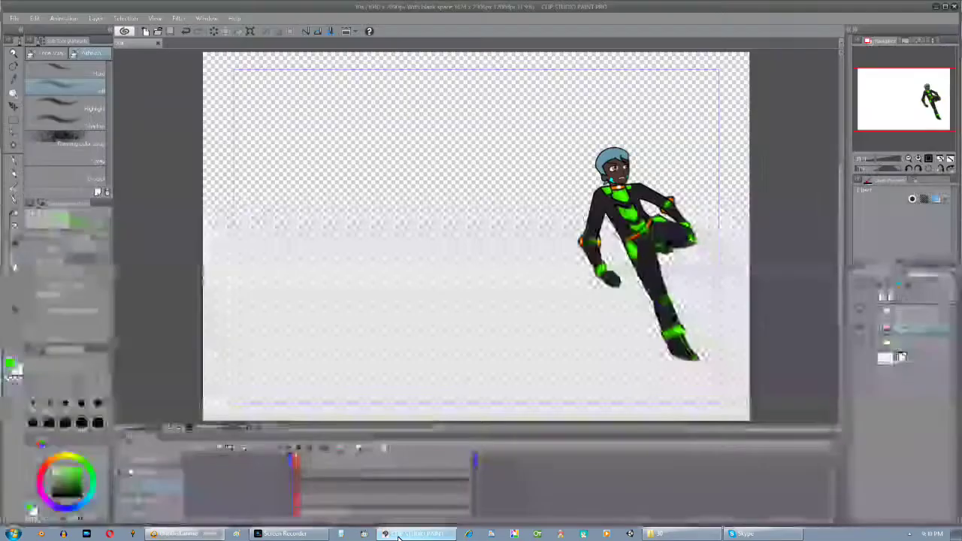
left_click(289, 448)
left_click(295, 464)
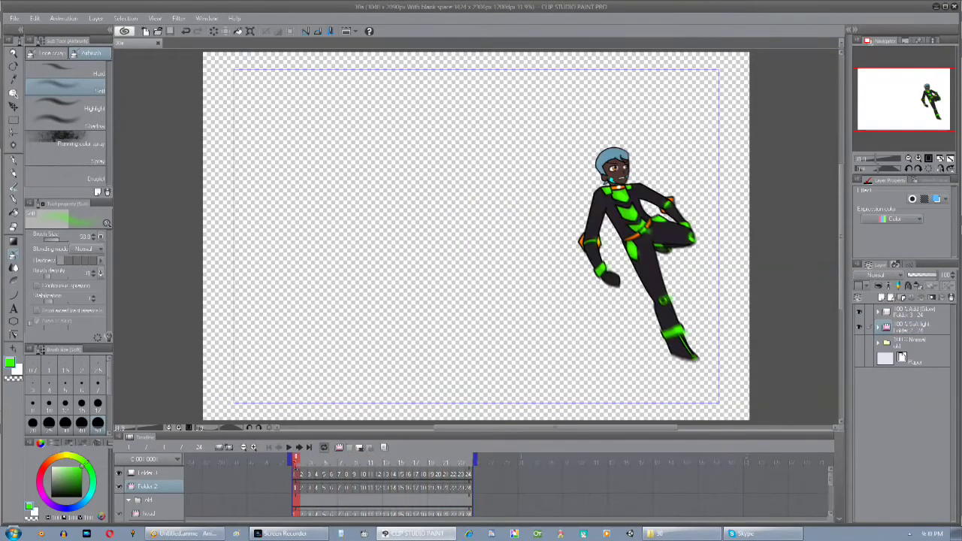
Step: Bring the 24 PNG frames C-001-0001_00001 to C-001-0001_00024 from the file folder into the Anime Studio Pro scene
left_click(680, 534)
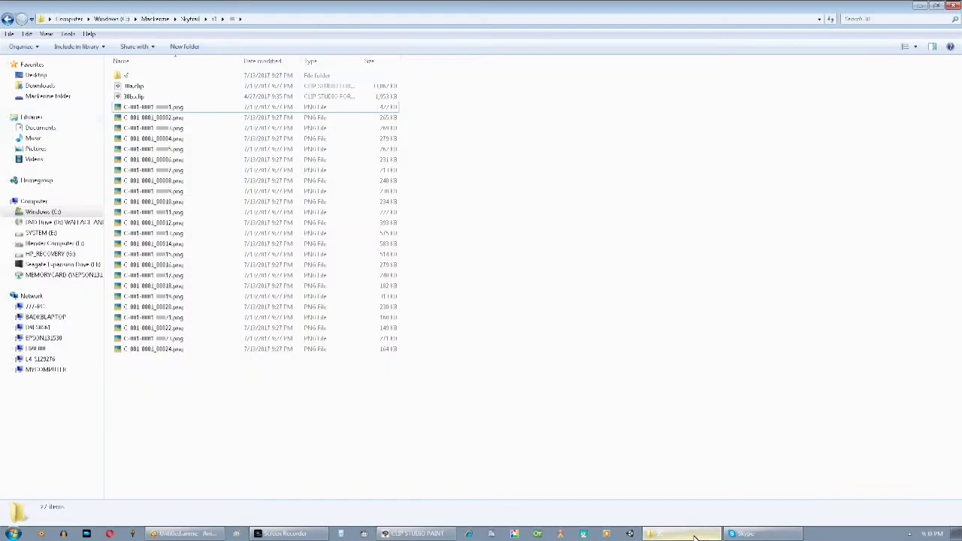
left_click_drag(173, 366, 142, 110)
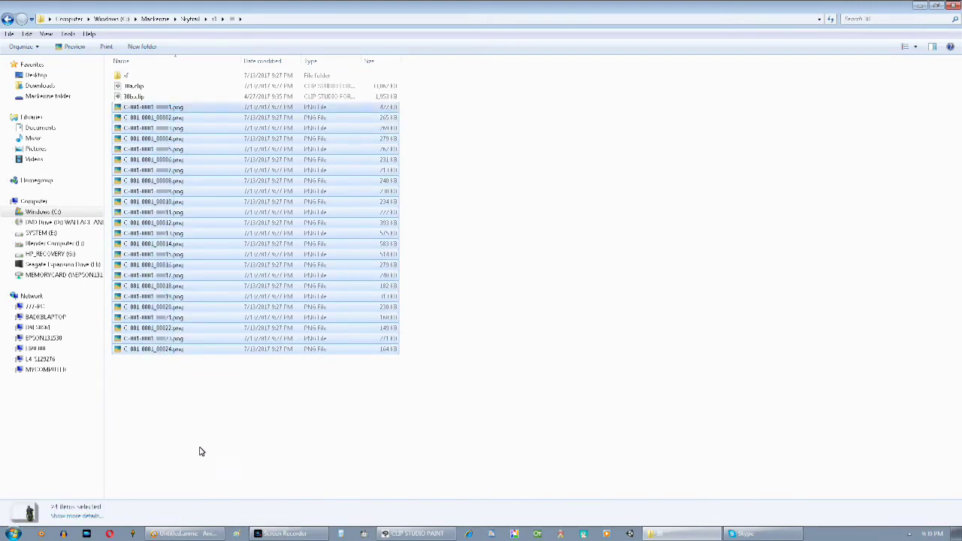
left_click(187, 532)
left_click_drag(410, 208, 414, 206)
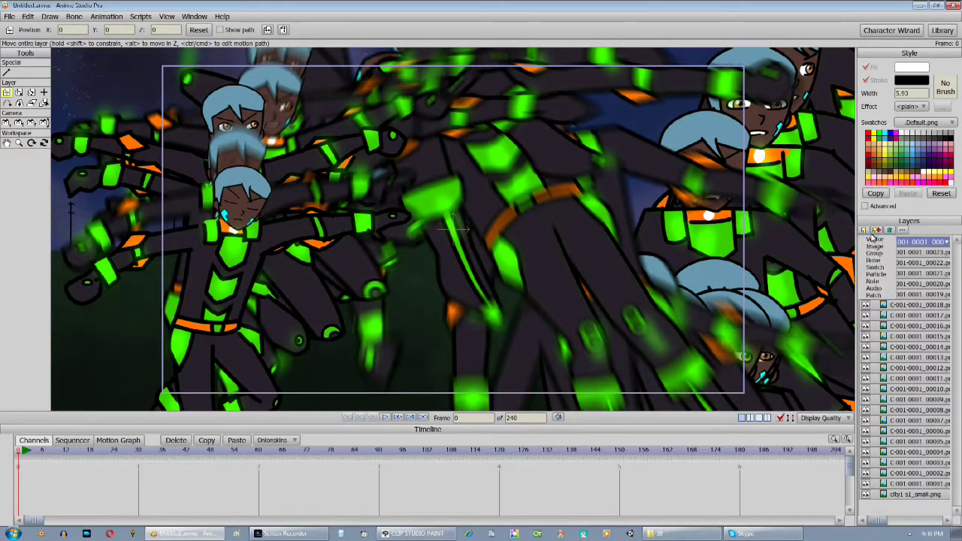
Step: Add a switch layer named "boy" above the imported image layers
left_click(865, 231)
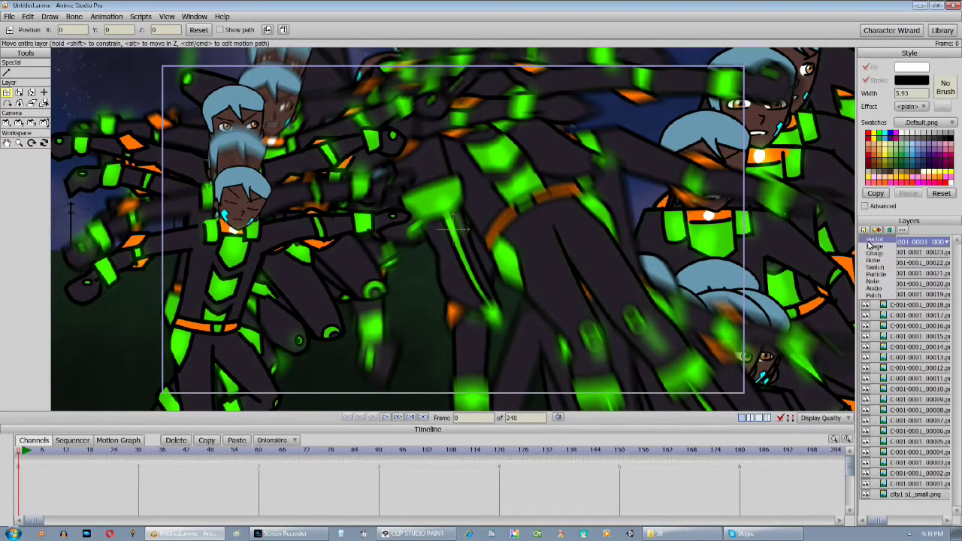
left_click(874, 260)
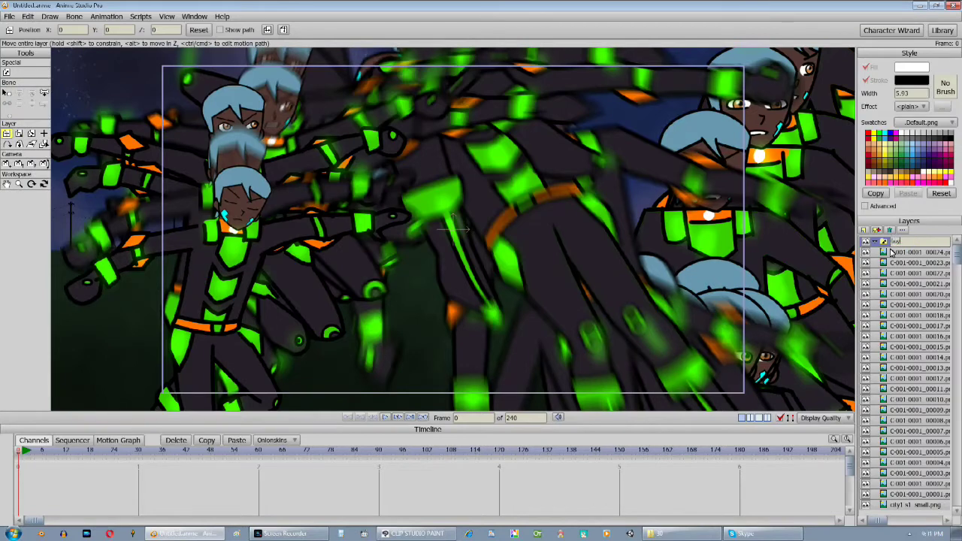
left_click(892, 253)
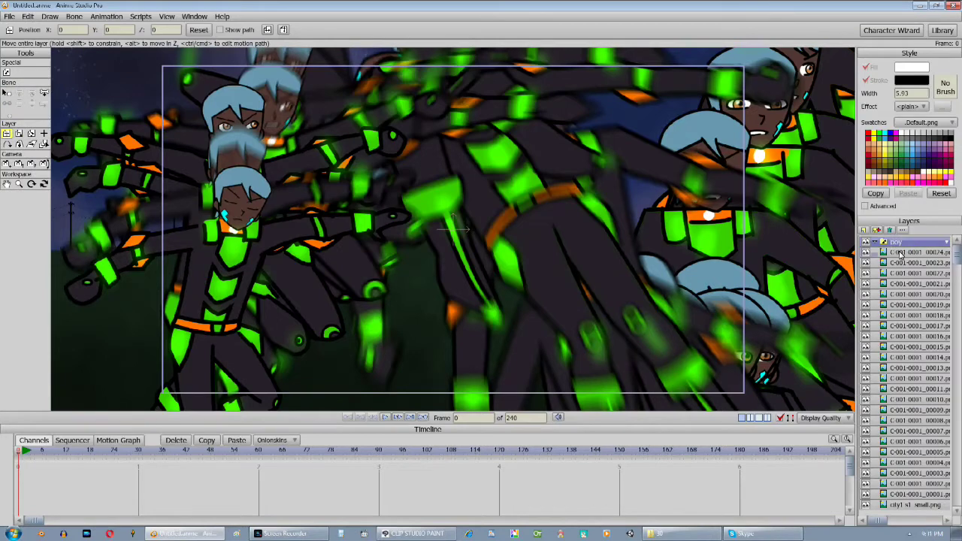
Step: Move all 24 image layers into the boy switch layer, collapse it and show its first image
left_click(903, 488, "shift")
scroll(912, 258, "up", 1)
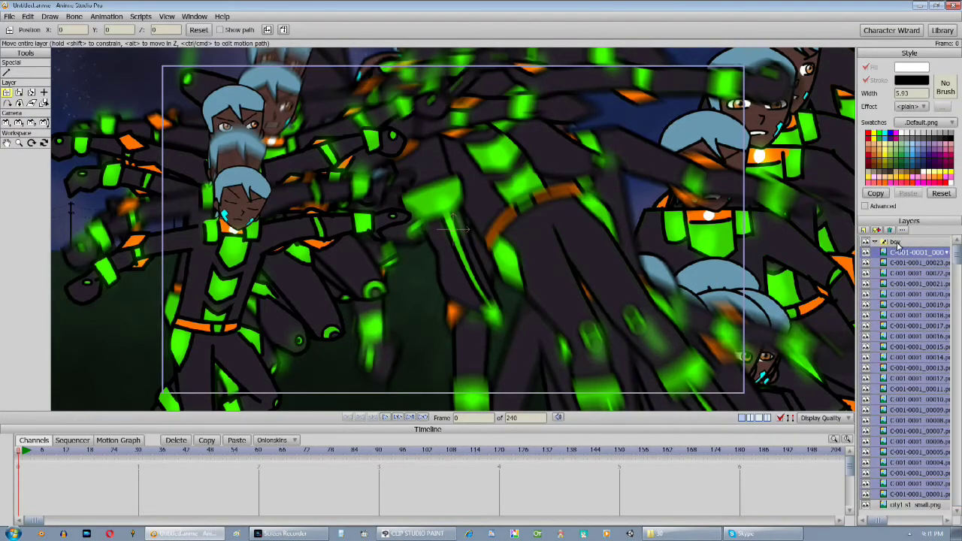
left_click_drag(896, 253, 890, 249)
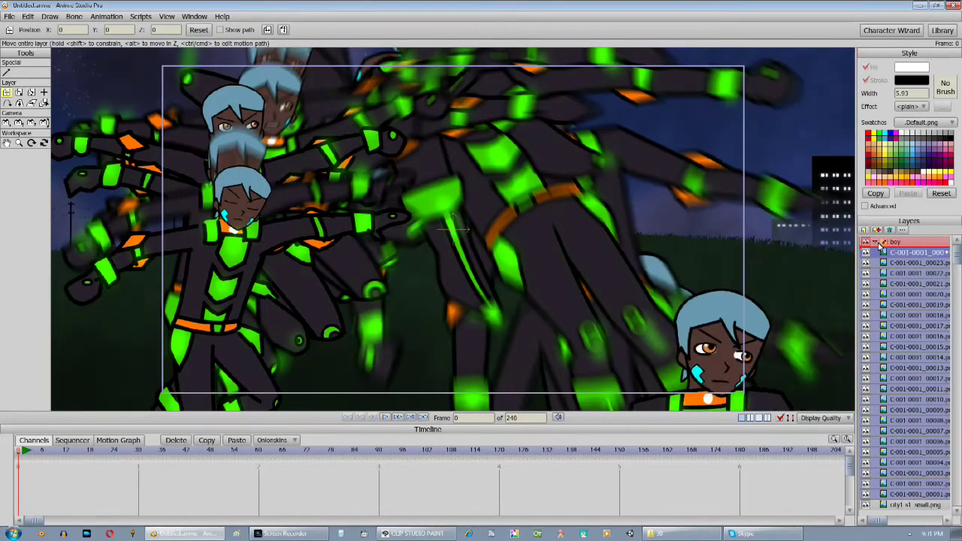
left_click(876, 242)
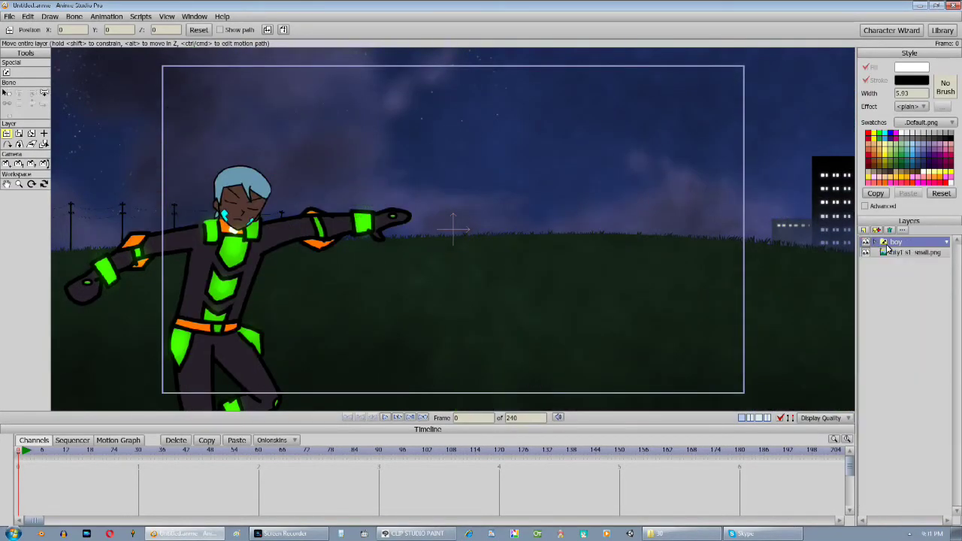
right_click(885, 245)
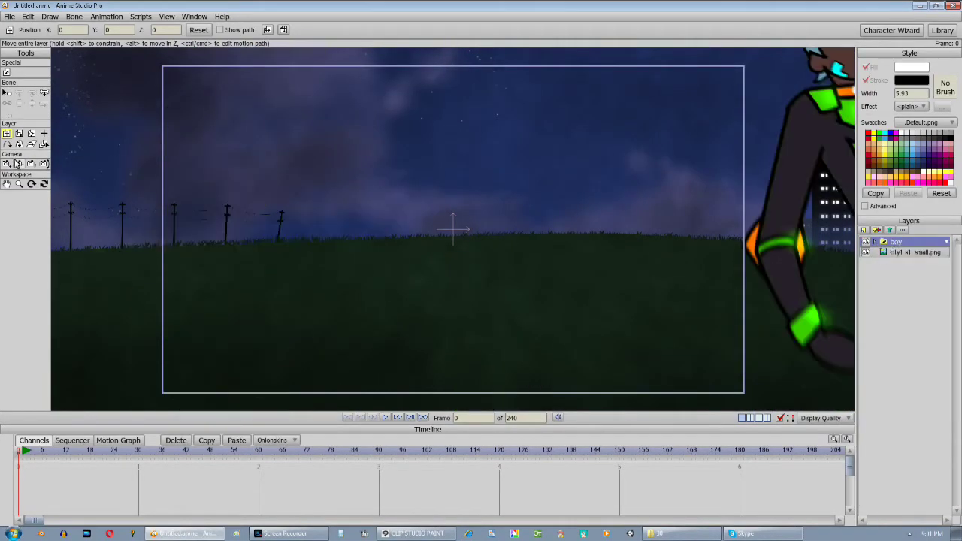
Step: Scale the whole boy layer to about 0.49 and move it to about X 0.24, Y 0.07
left_click(19, 134)
left_click(43, 135)
scroll(540, 225, "down", 2)
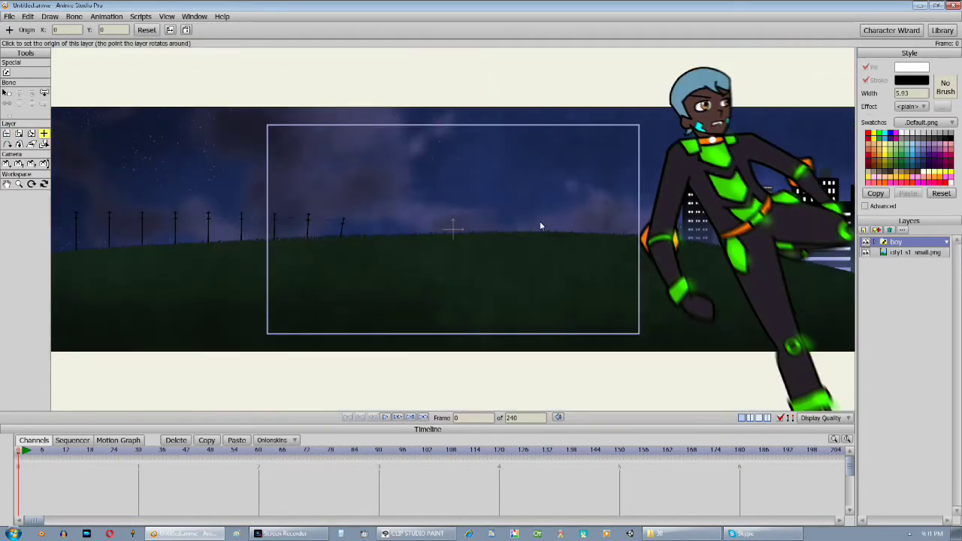
key("s")
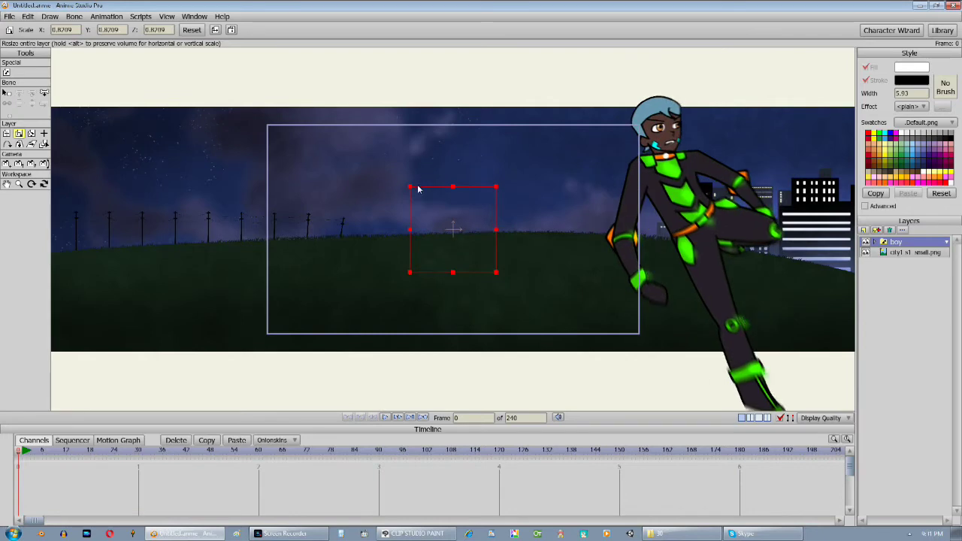
left_click_drag(504, 269, 469, 259)
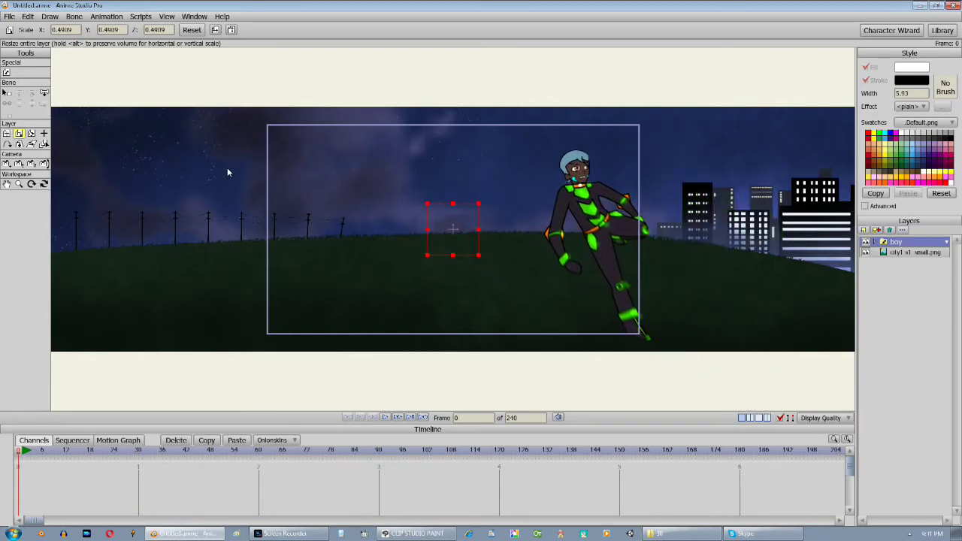
left_click(6, 134)
mouse_move(517, 210)
left_mouse_down()
mouse_move(522, 220)
mouse_move(519, 195)
mouse_move(531, 196)
left_mouse_up()
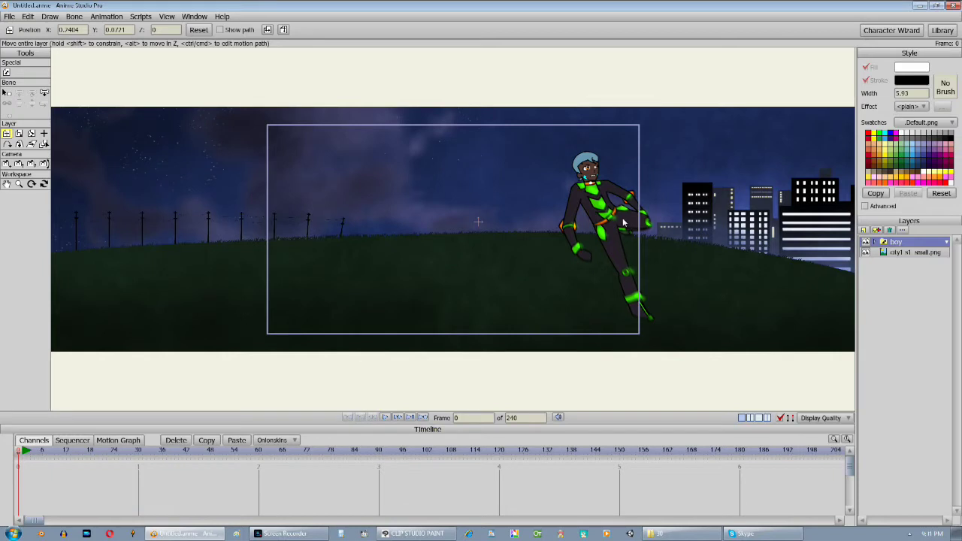
Step: Switch the boy layer to image 00002 at frame 2 and image 00003 at frame 4
left_click(398, 417)
left_click(398, 417)
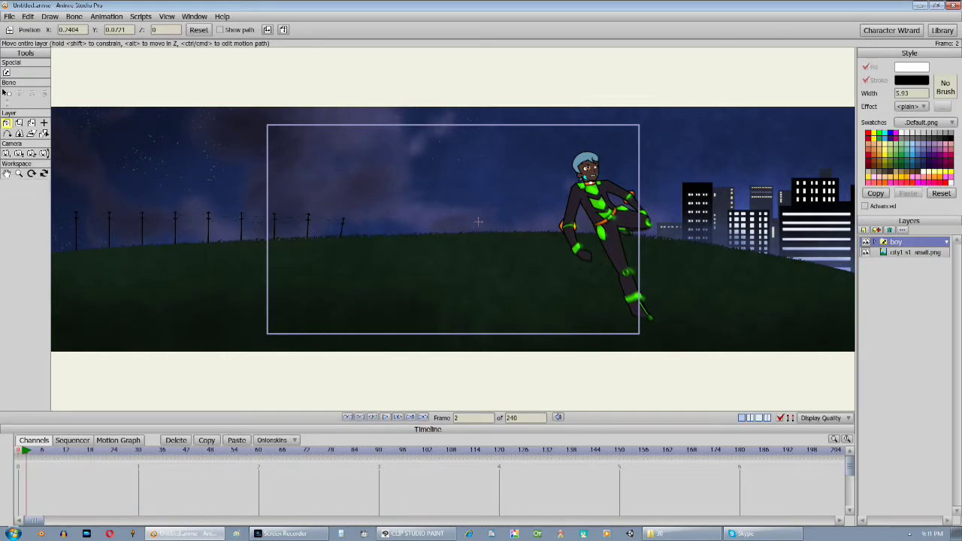
right_click(918, 244)
left_click(918, 257)
left_click(397, 418)
left_click(397, 418)
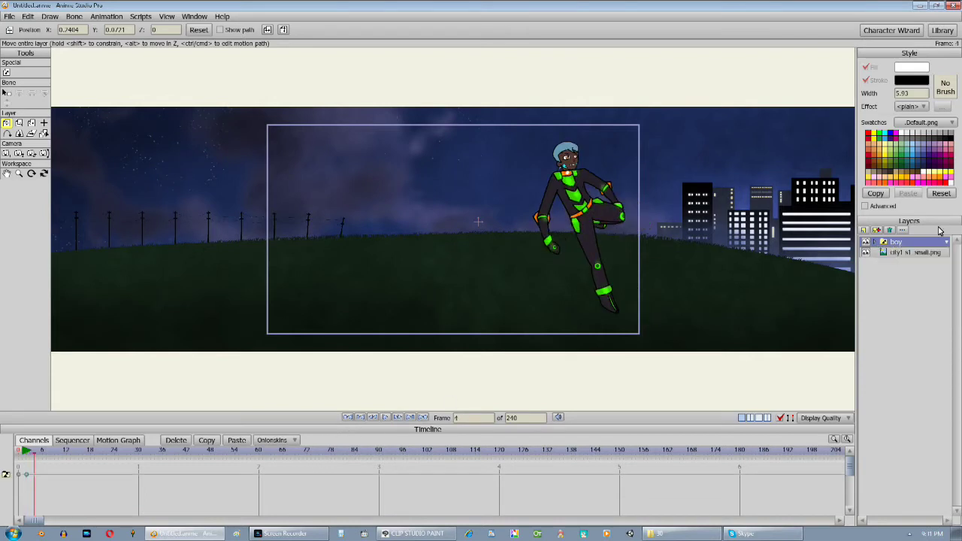
left_click(946, 241)
left_click(926, 263)
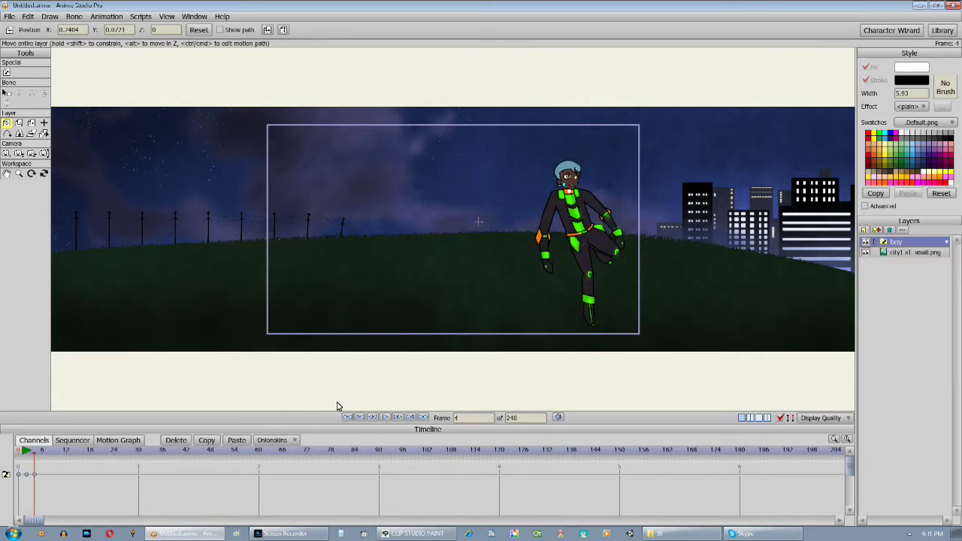
Step: Switch the boy layer to images 00004 through 00007 in order at frames 6, 8, 10 and 12
left_click(397, 417)
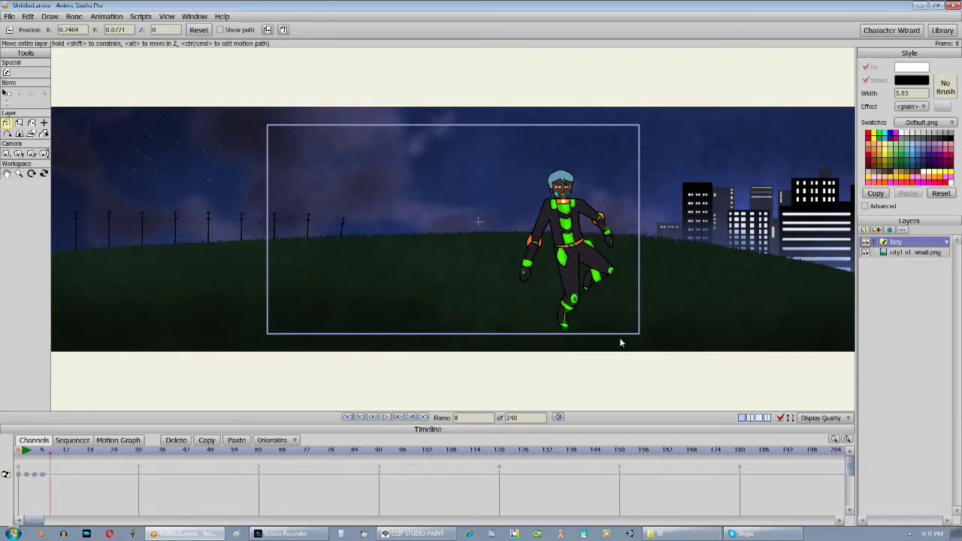
right_click(915, 245)
left_click(919, 276)
left_click(397, 417)
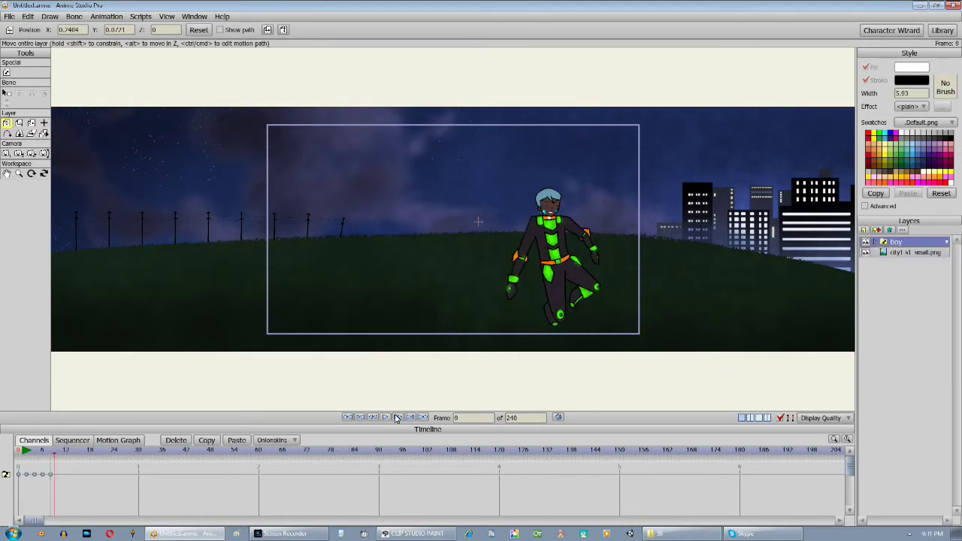
left_click(397, 417)
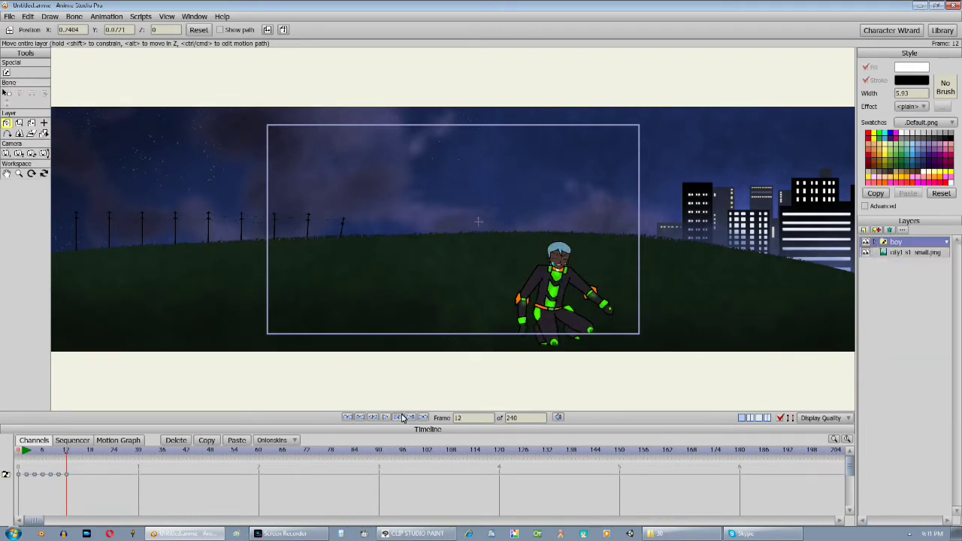
Step: Switch the boy layer to images 00008, 00009 and 00010 at frames 14, 16 and 18
left_click(402, 418)
left_click(402, 418)
right_click(894, 242)
left_click(904, 297)
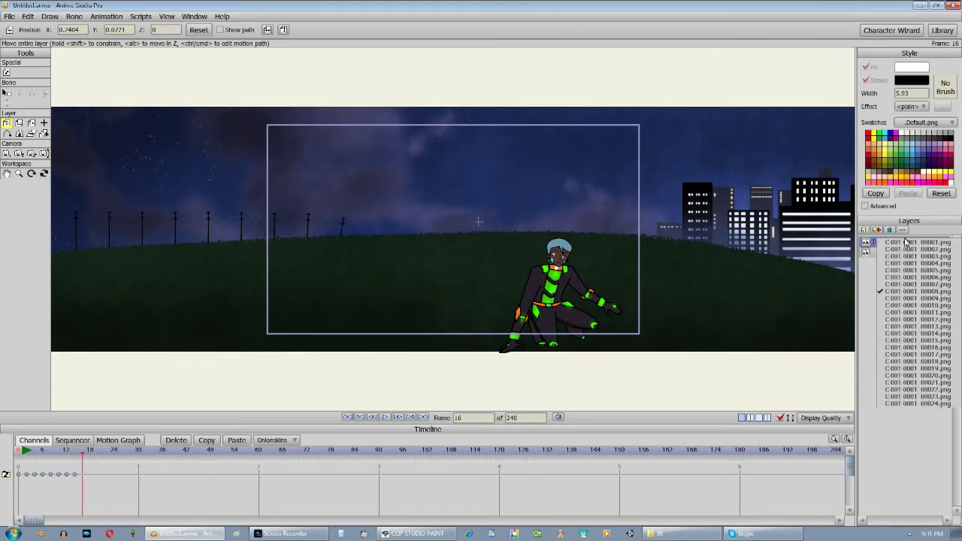
double_click(397, 418)
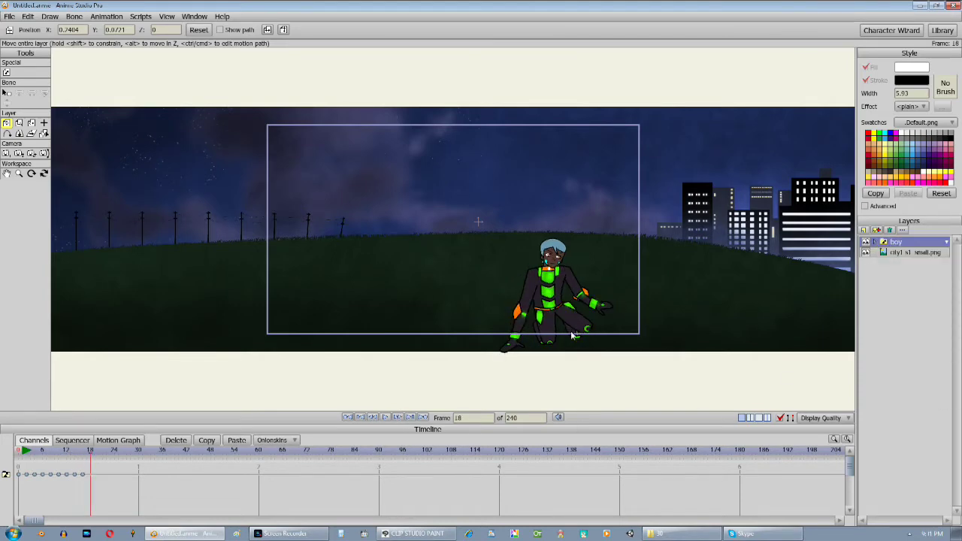
double_click(400, 417)
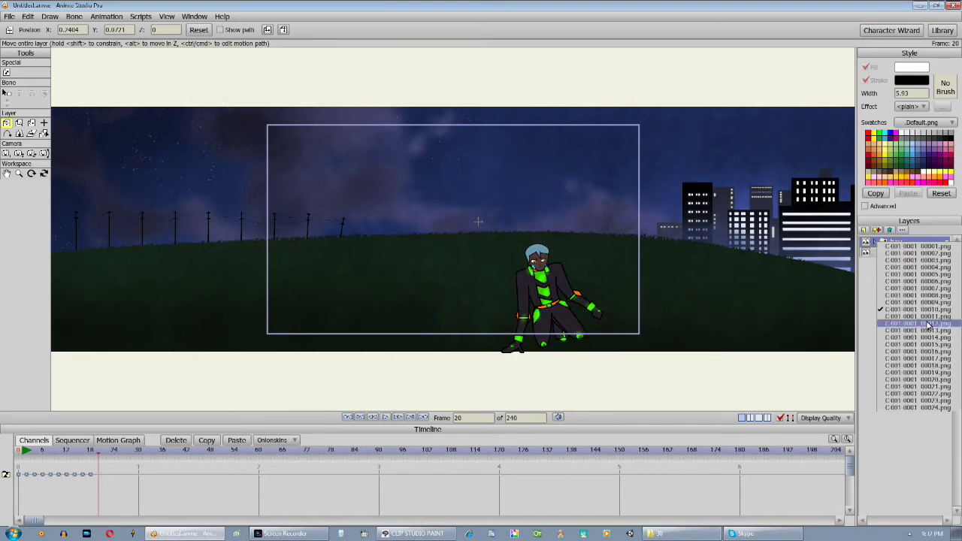
Step: Switch the boy layer to images 00011, 00012 and 00013 at frames 20, 22 and 24
double_click(399, 419)
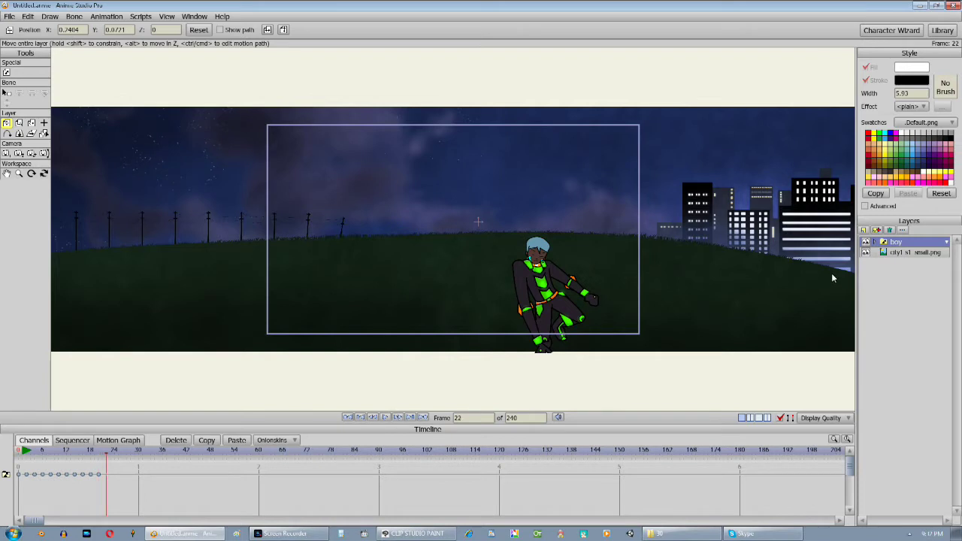
left_click(891, 249)
left_click(906, 328)
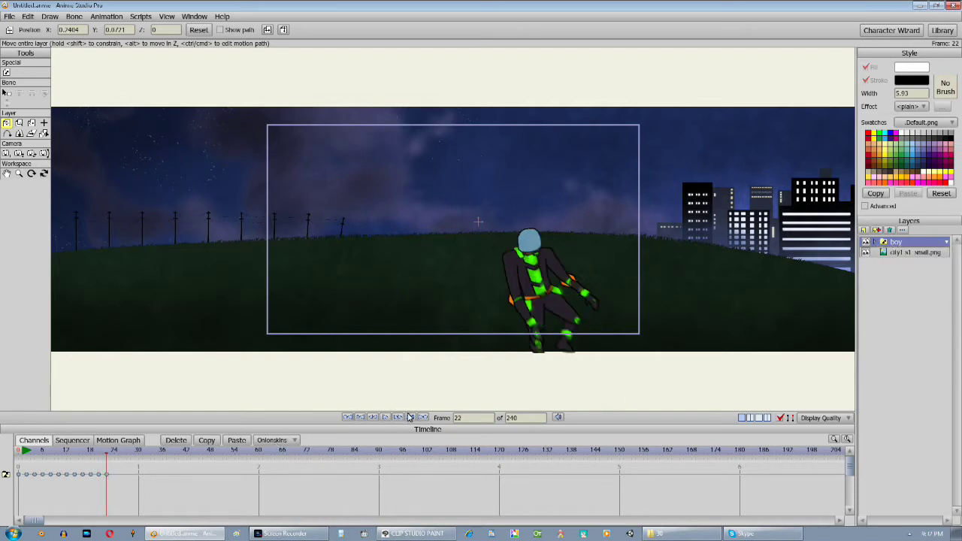
left_click(894, 250)
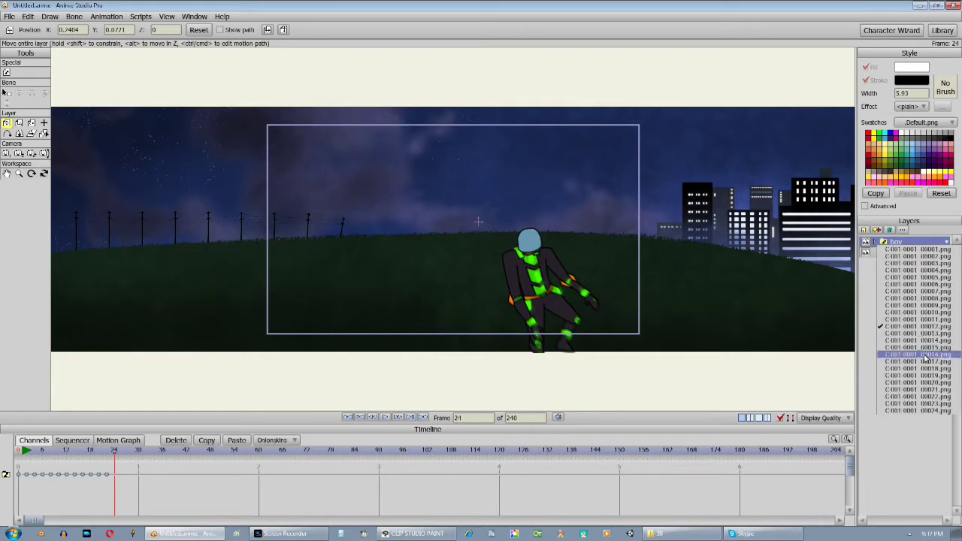
left_click(905, 337)
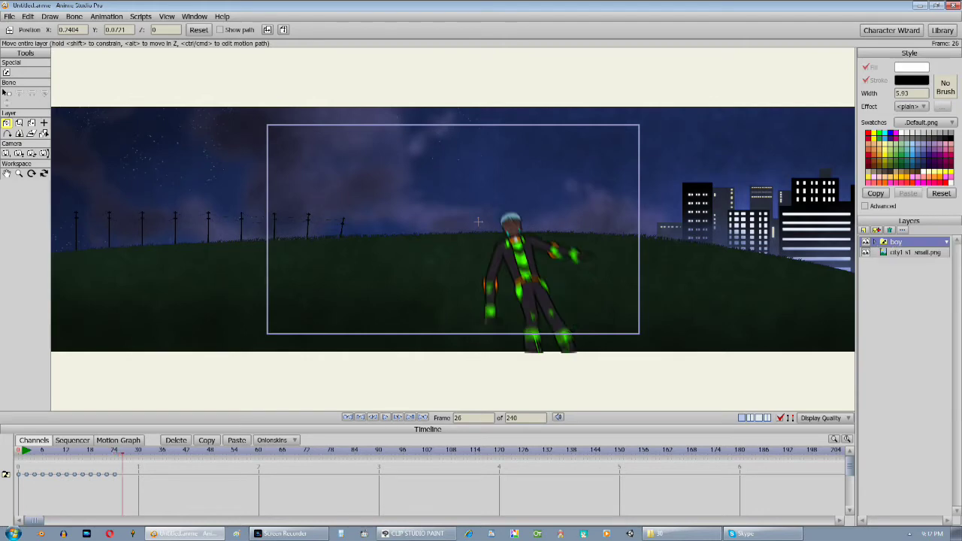
Step: Switch the boy layer to images 00014, 00015 and 00016 at frames 26, 28 and 30
left_click(945, 242)
left_click(902, 344)
left_click(926, 242)
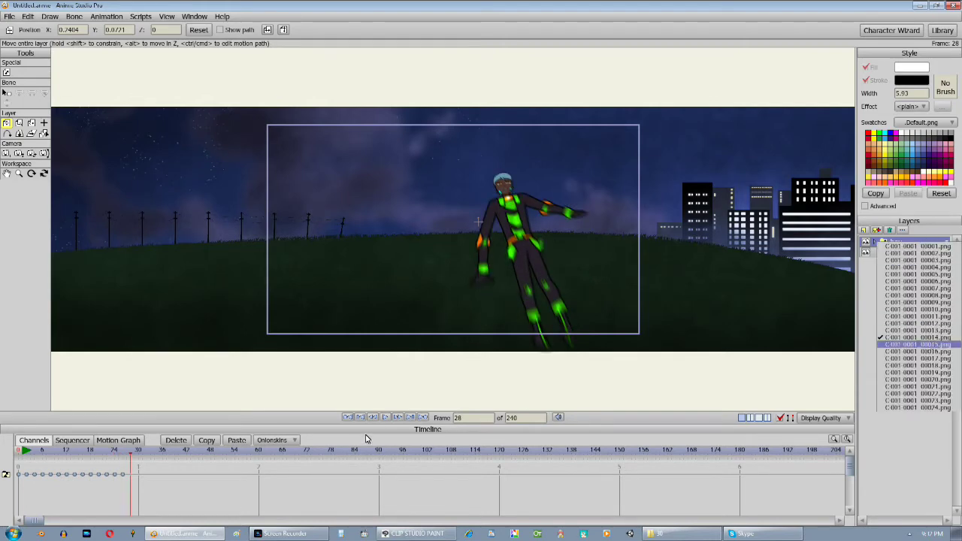
left_click(917, 344)
key("Right")
key("Right")
left_click(920, 242)
left_click(918, 351)
Step: Switch the boy layer to image 00017 at frame 32 and image 00018 at frame 34
key("Right")
key("Right")
left_click(935, 242)
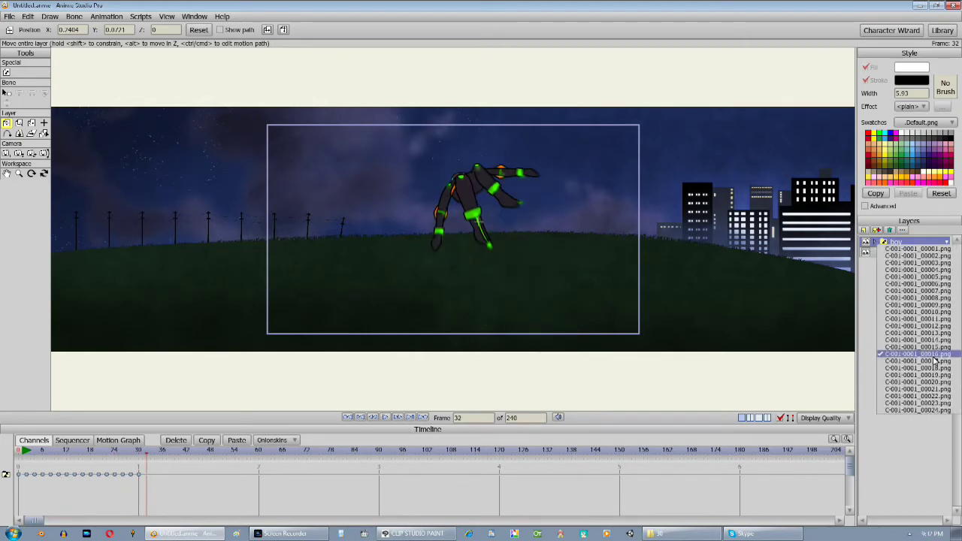
left_click(933, 356)
left_click(397, 418)
left_click(398, 418)
left_click(914, 242)
left_click(906, 361)
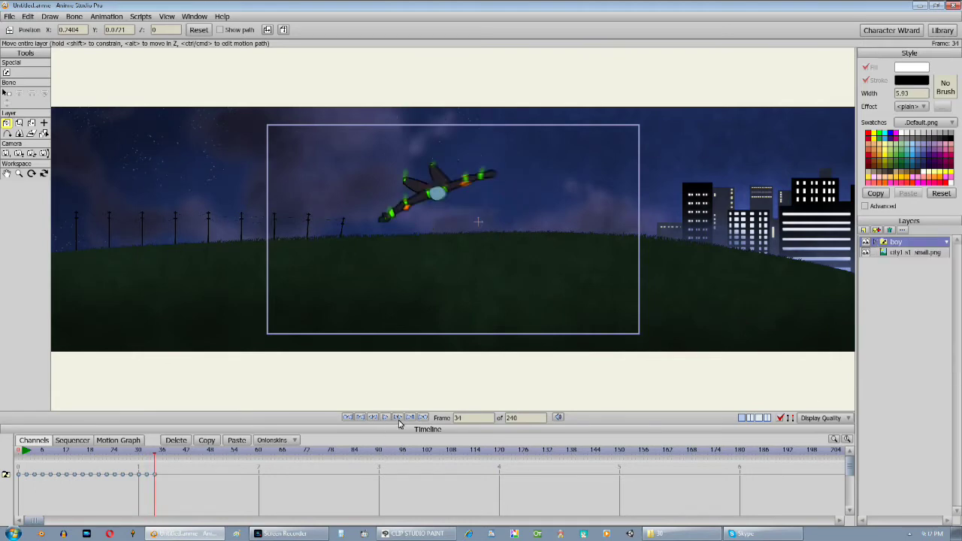
Step: Switch the boy layer to image 00019 at frame 36 and image 00020 at frame 38
left_click(919, 243)
left_click(905, 347)
key("ctrl+Right")
left_click(927, 242)
left_click(905, 348)
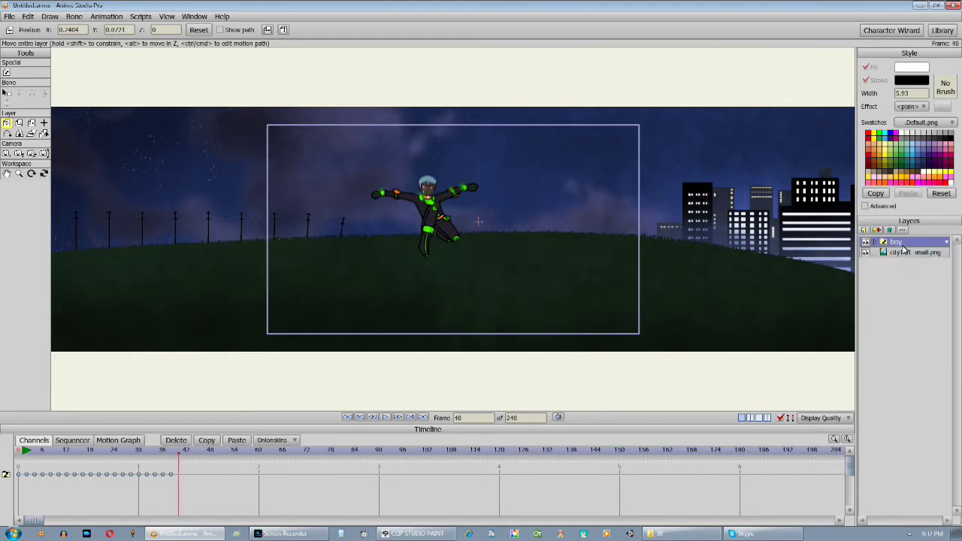
Step: Switch the boy layer to image 00021 at frame 40 and image 00022 at frame 42
left_click(927, 242)
left_click(905, 384)
key("ctrl+Right")
left_click(926, 242)
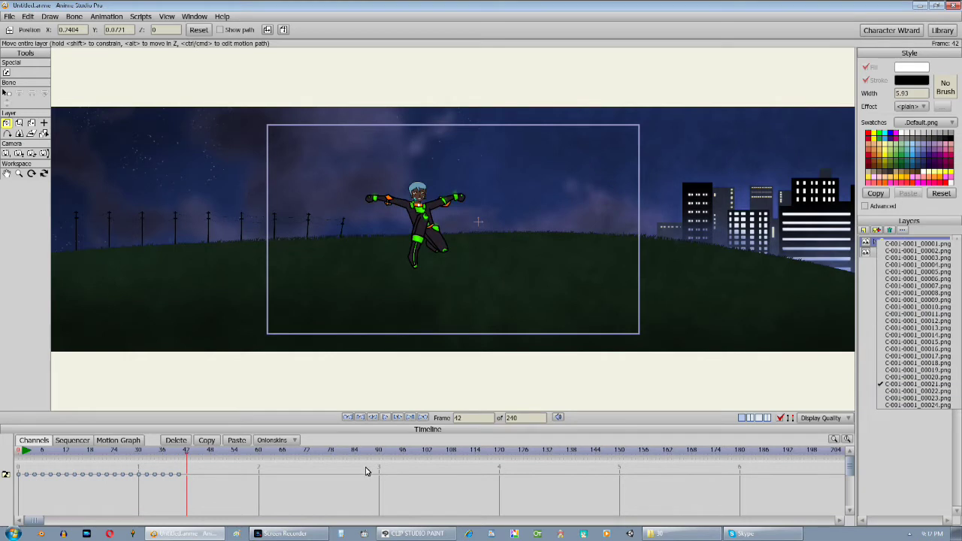
key("Return")
Step: Switch the boy layer to image 00023 at frame 44 and image 00024 at frame 46
left_click(924, 241)
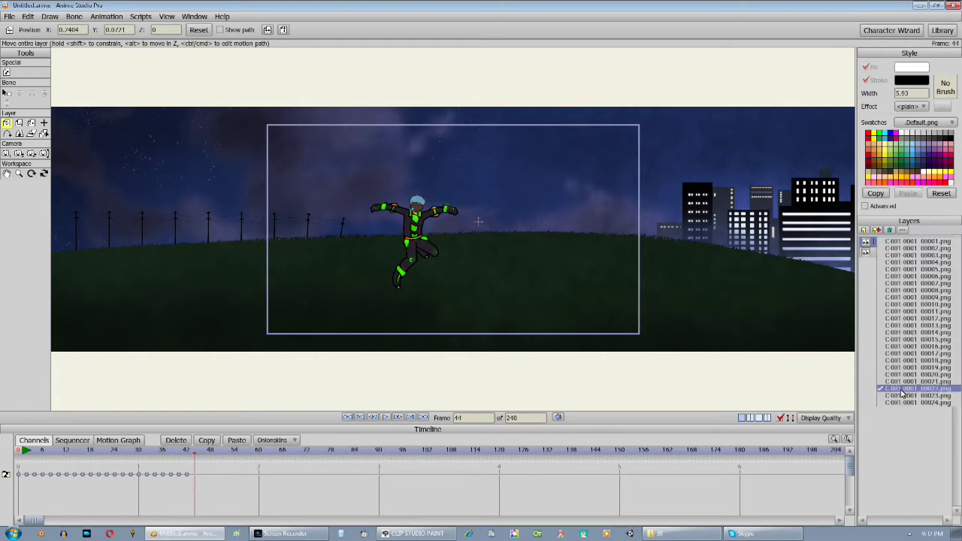
left_click(905, 396)
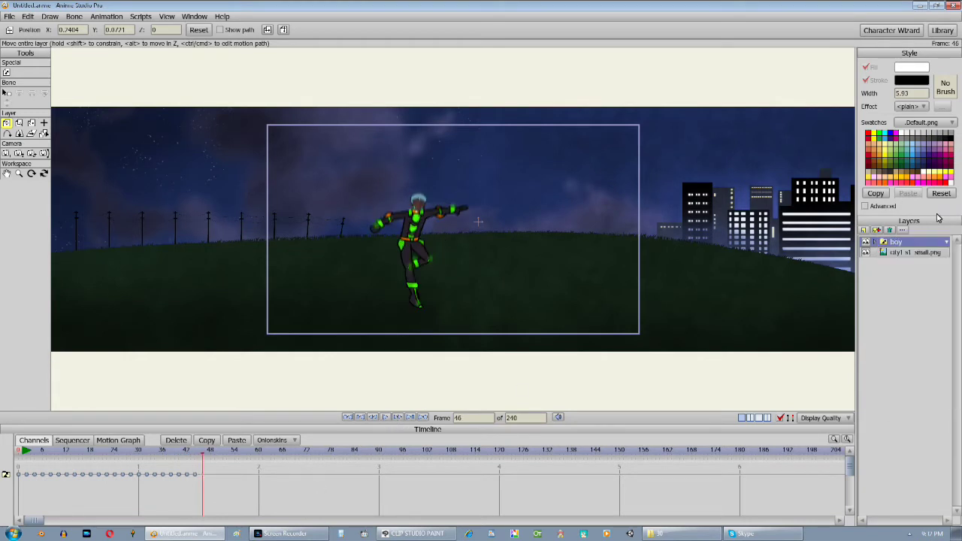
right_click(911, 241)
left_click(906, 410)
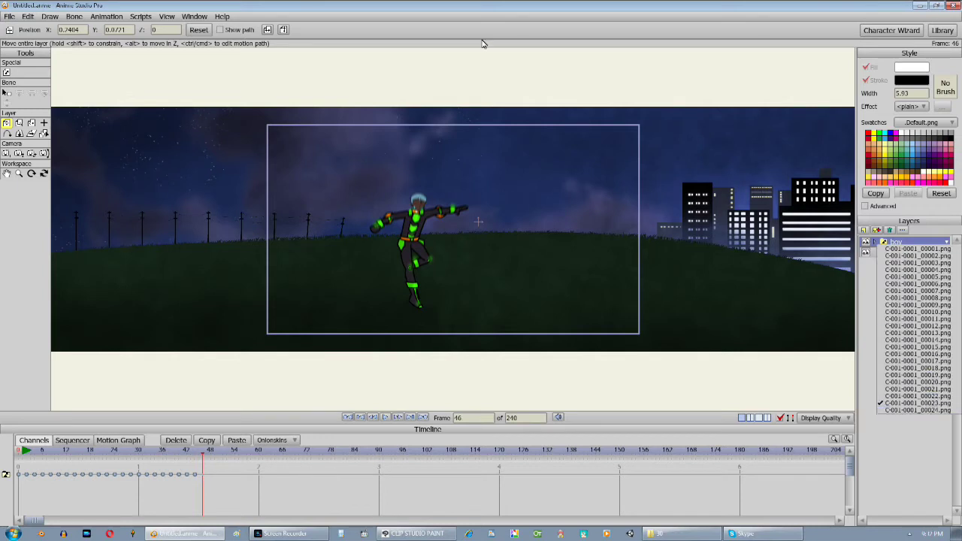
mouse_move(199, 484)
left_mouse_down()
mouse_move(219, 483)
mouse_move(193, 484)
left_mouse_up()
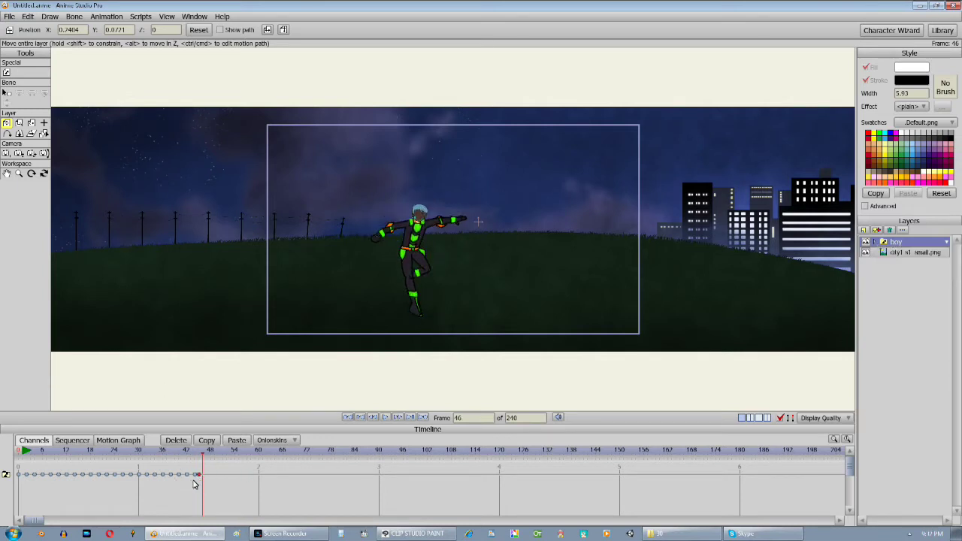
left_click(79, 442)
left_click(103, 442)
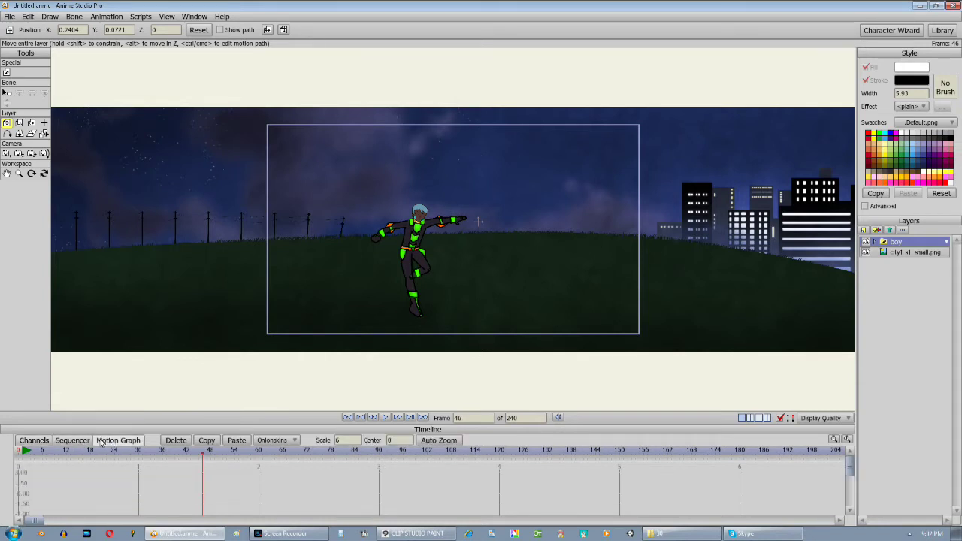
left_click(29, 443)
Step: Preview the switch animation from frame 0 by scrubbing through its keys and playing it back
left_click(17, 453)
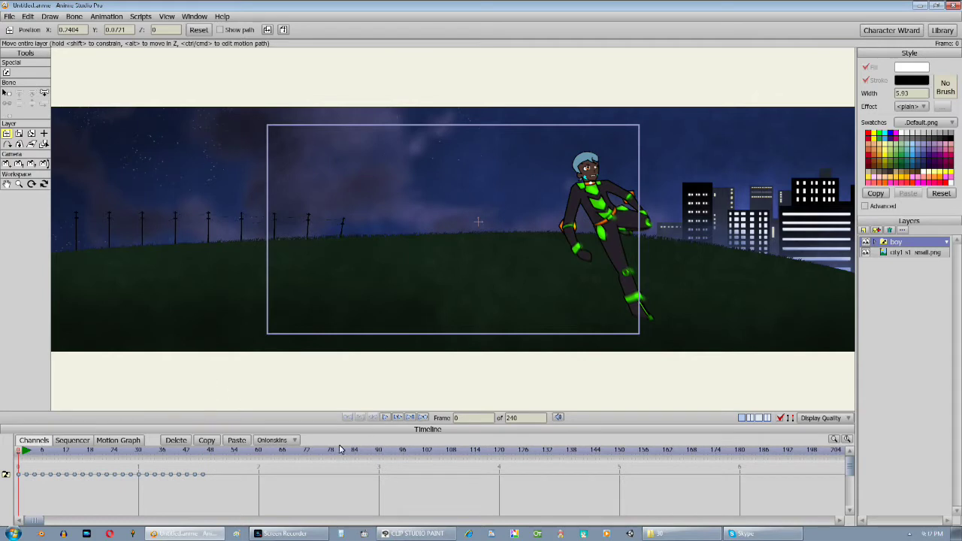
left_click_drag(31, 450, 199, 453)
left_click(348, 417)
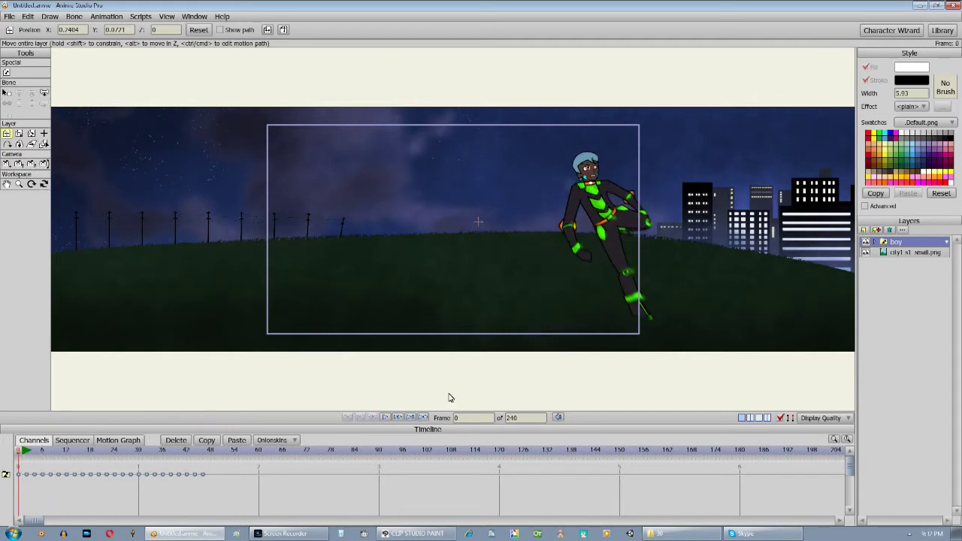
left_click(384, 418)
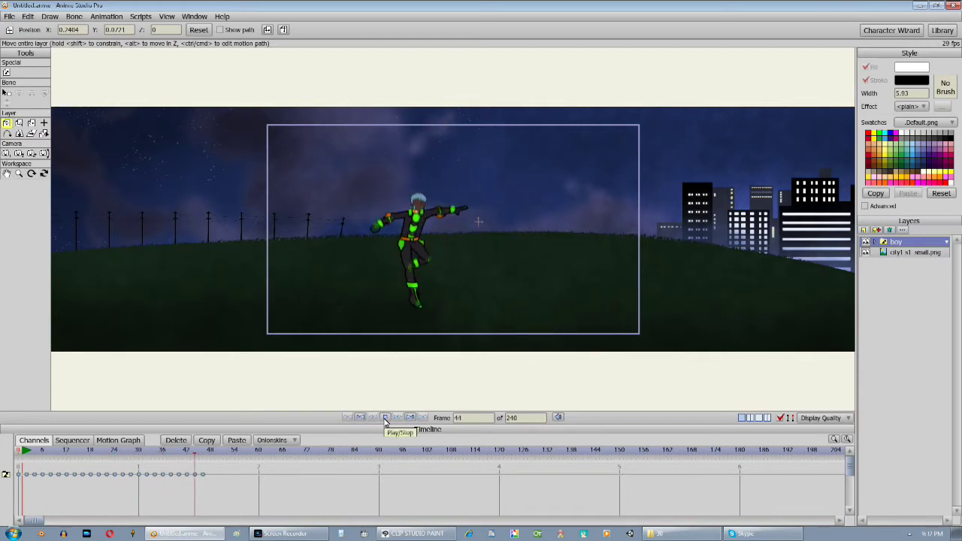
left_click(385, 420)
Step: Shift the boy layer's switch keys earlier, one frame at a time, so they sit on consecutive frames up to frame 12
left_click_drag(77, 456, 18, 466)
left_click_drag(230, 480, 28, 479)
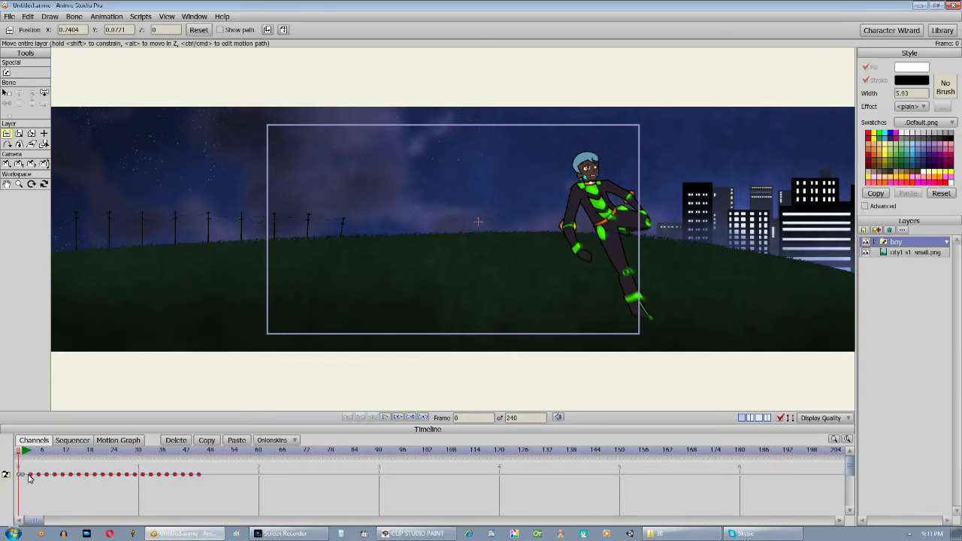
left_click_drag(262, 493, 36, 473)
left_click_drag(39, 475, 35, 475)
left_click_drag(223, 491, 40, 474)
left_click_drag(43, 475, 38, 474)
left_click_drag(272, 488, 42, 475)
left_click_drag(190, 489, 46, 475)
left_click_drag(197, 492, 51, 476)
left_click_drag(54, 475, 51, 475)
left_click_drag(247, 504, 84, 478)
left_click_drag(181, 484, 54, 475)
left_click_drag(198, 489, 62, 477)
left_click_drag(62, 474, 58, 475)
left_click_drag(189, 490, 65, 477)
left_click_drag(66, 475, 62, 475)
left_click_drag(204, 483, 69, 477)
left_click_drag(71, 475, 67, 475)
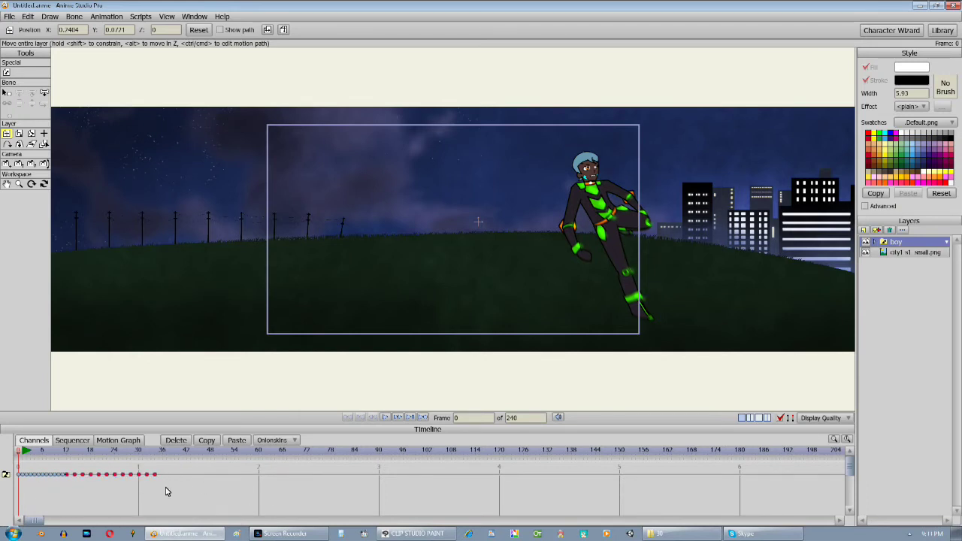
Step: Close the gaps between the remaining switch keys of the boy layer so they sit on consecutive frames up to frame 23
left_click_drag(167, 490, 72, 477)
left_click_drag(74, 475, 71, 475)
left_click_drag(167, 485, 76, 477)
left_click_drag(79, 475, 74, 475)
left_click_drag(140, 483, 84, 478)
left_click_drag(82, 474, 78, 475)
left_click_drag(156, 492, 83, 475)
left_click_drag(163, 491, 86, 475)
left_click_drag(136, 488, 94, 475)
left_click_drag(146, 489, 99, 477)
left_click_drag(103, 475, 100, 475)
Step: Play the retimed boy animation several times to check its speed
left_click(385, 417)
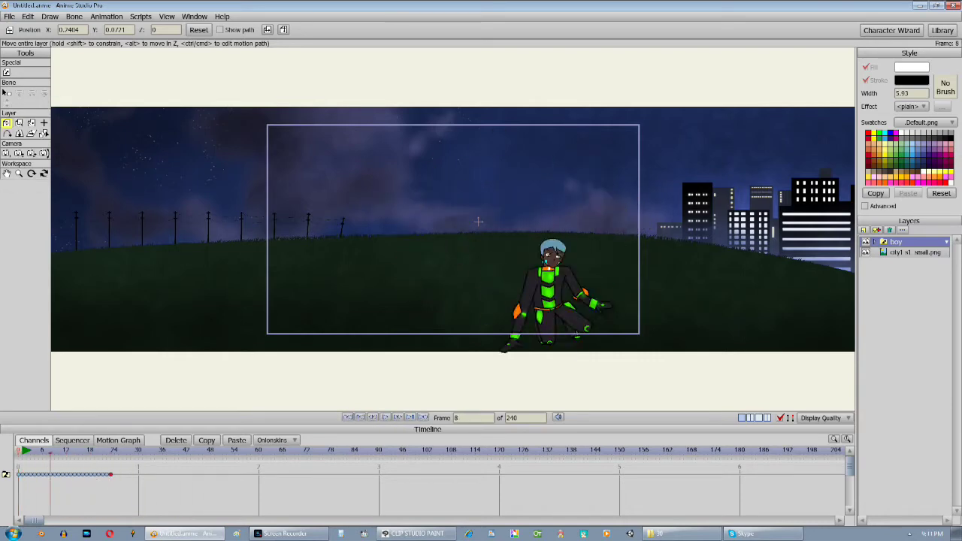
left_click(387, 418)
left_click(388, 419)
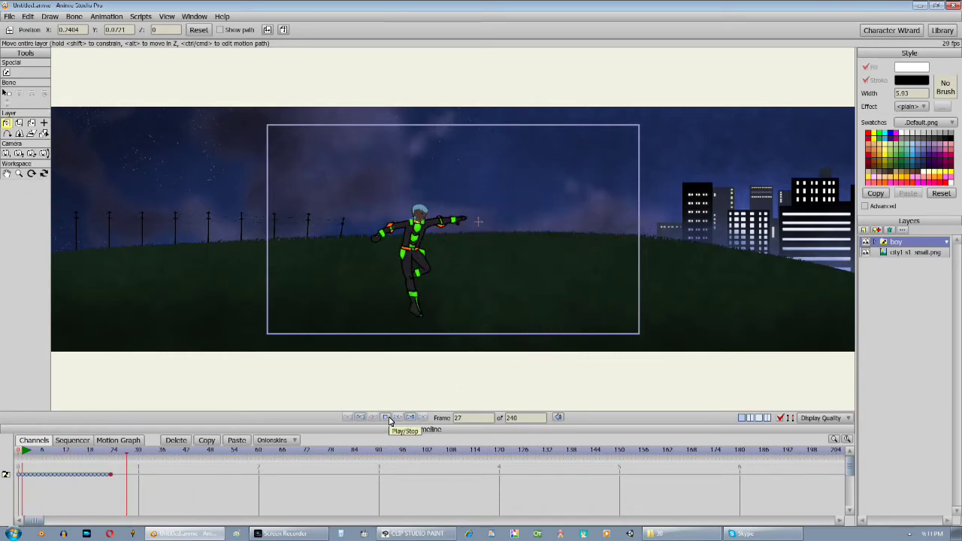
left_click(385, 418)
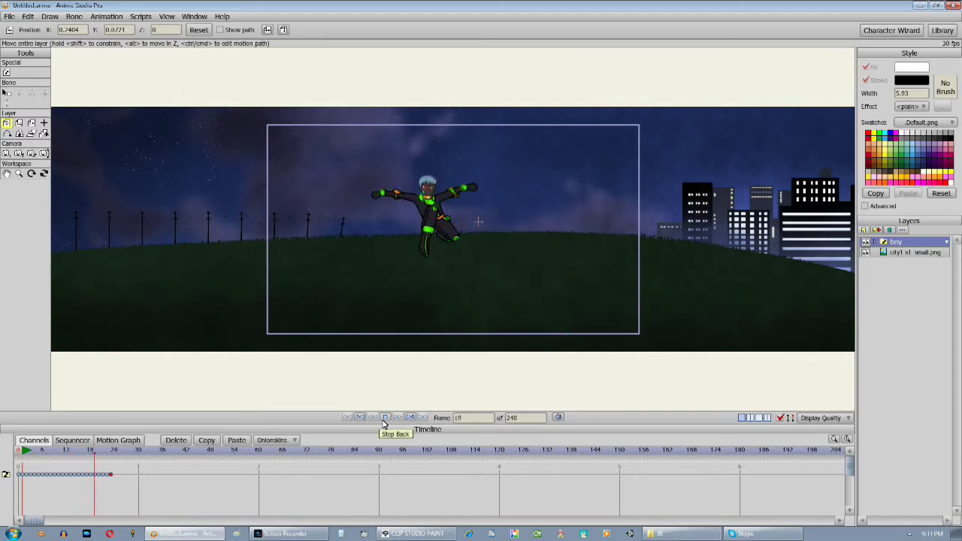
left_click(361, 418)
Step: At frame 14, move image 00015 of the boy layer to about (-0.24, 0.30) and image 00016 to about (-0.40, 0.33)
left_click_drag(24, 452, 75, 472)
left_click(875, 242)
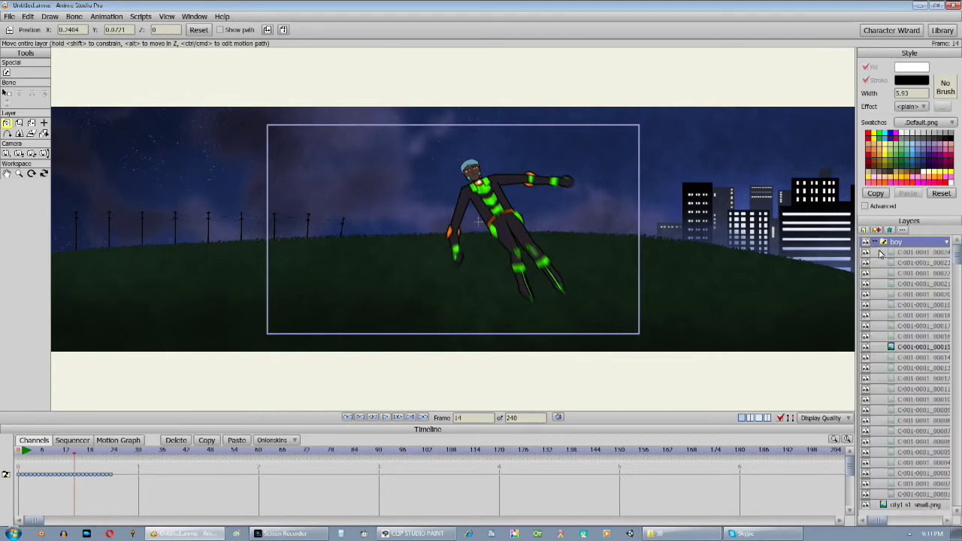
left_click(918, 349)
left_click_drag(350, 203, 338, 188)
left_click(927, 337)
left_click_drag(487, 227, 468, 210)
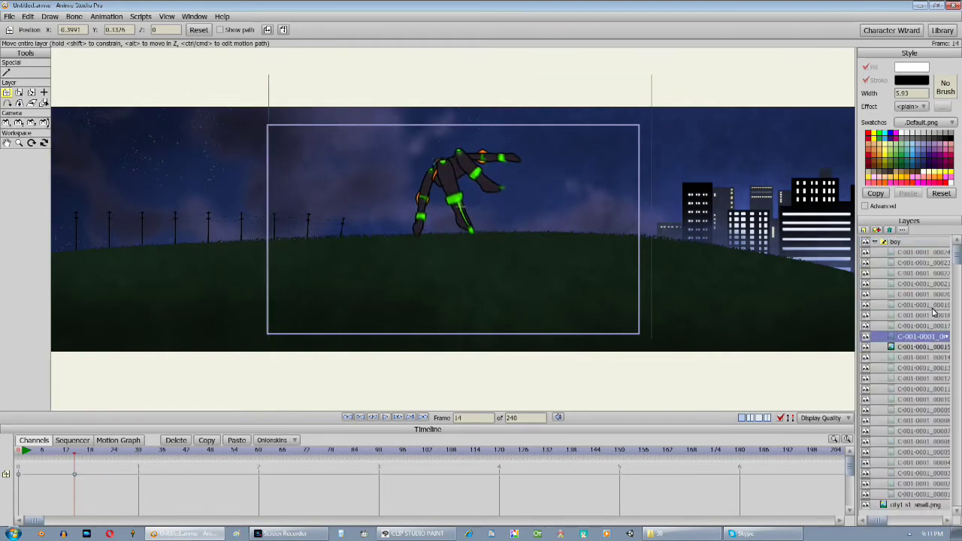
Step: At frame 14, move image 00018 to about (-0.35, 0.33), image 00019 to (-0.80, 0.22) and image 00020 to (-1.22, 0.04)
left_click(930, 318)
left_click_drag(448, 157, 432, 140)
left_click(948, 305)
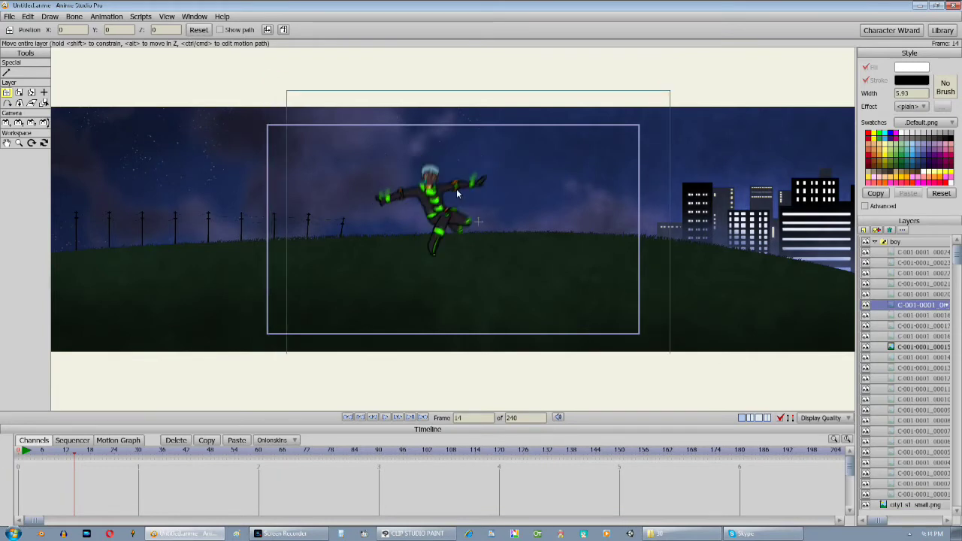
left_click(931, 294)
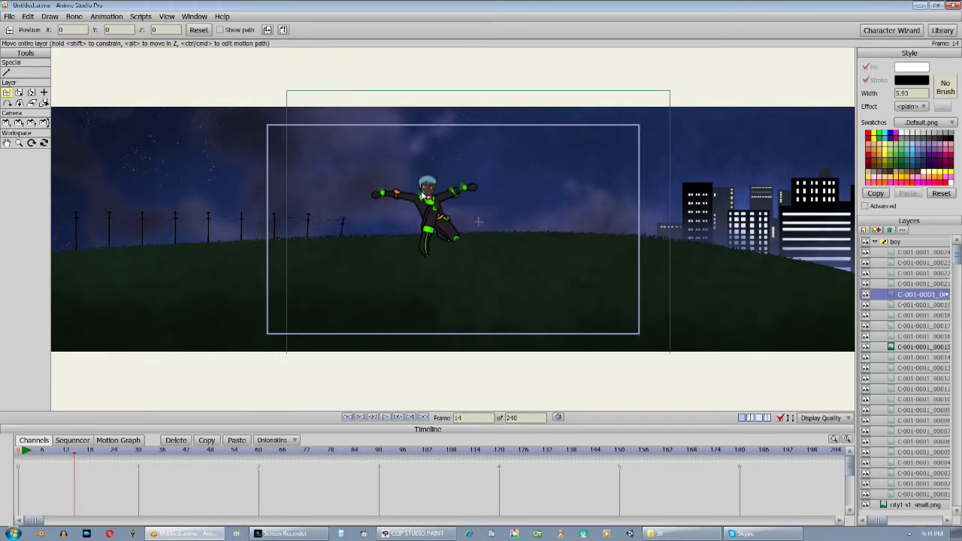
Step: At frame 14, move image 00021 to about (-1.24, -0.08) and image 00022 to about (-1.25, 0)
left_click(936, 284)
left_click_drag(468, 226, 408, 224)
left_click(907, 273)
left_click_drag(479, 273, 422, 272)
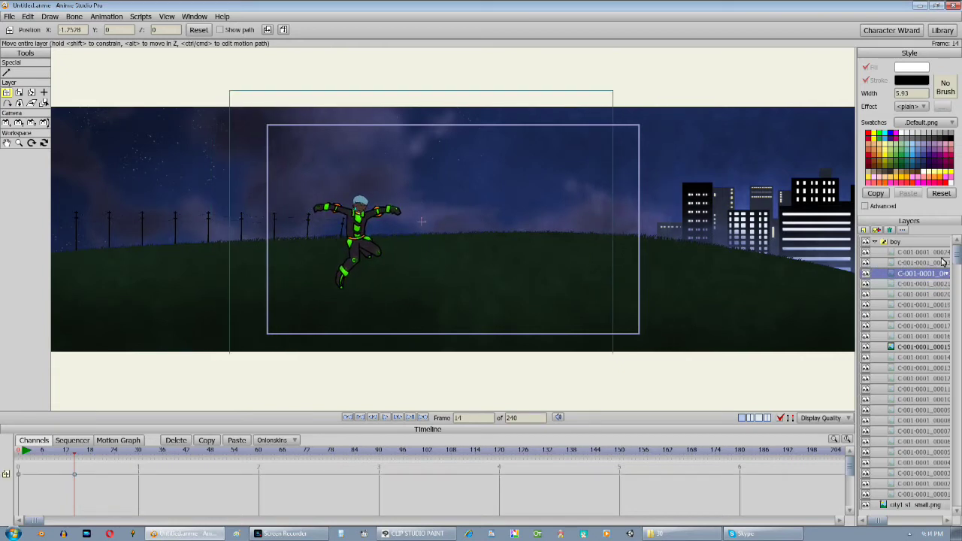
Step: At frame 14, move image 00023 to about (-1.46, -0.57) and image 00024 to about (-1.60, -1.00)
left_click(943, 262)
left_click(945, 254)
left_click_drag(436, 308, 365, 356)
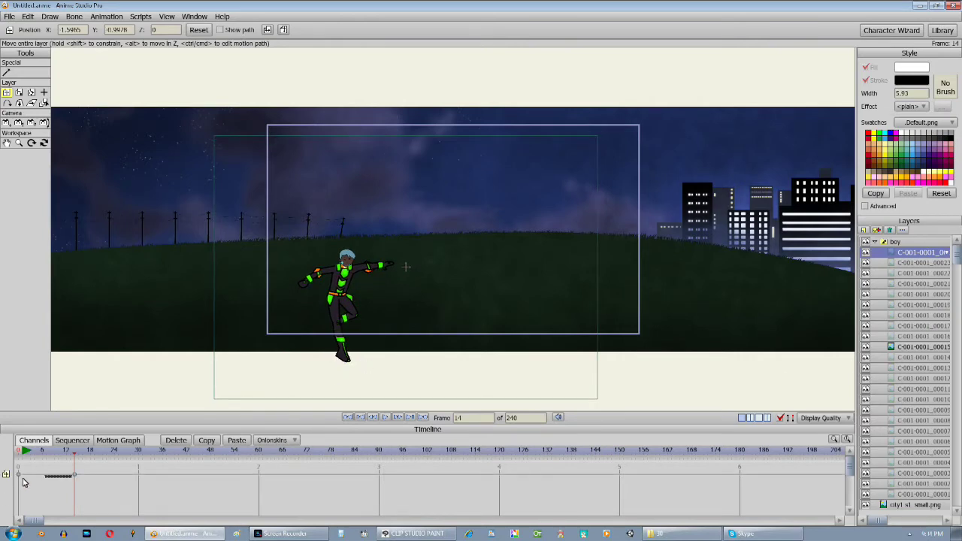
Step: Move the position keys of images 00024 through 00020 from frame 14 to frame 1
left_click(908, 264)
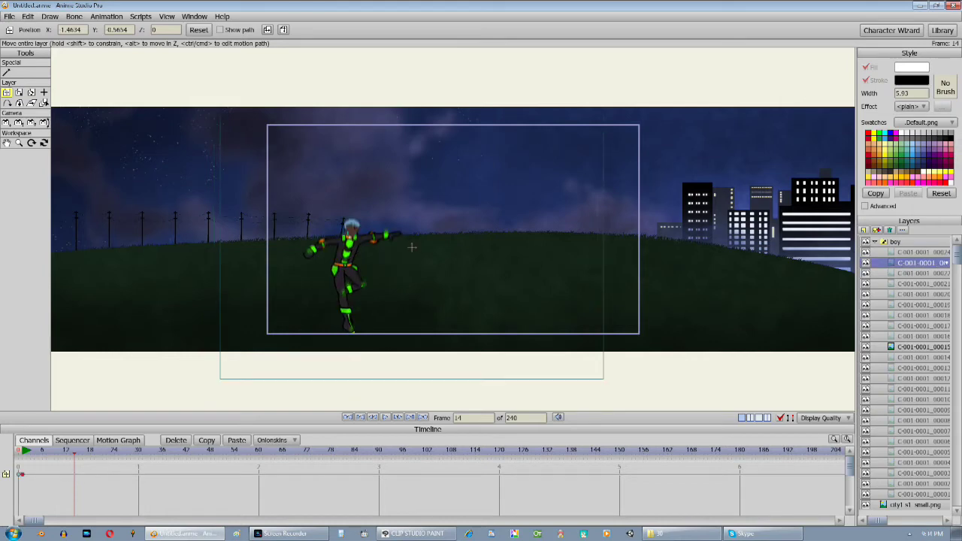
left_click(906, 274)
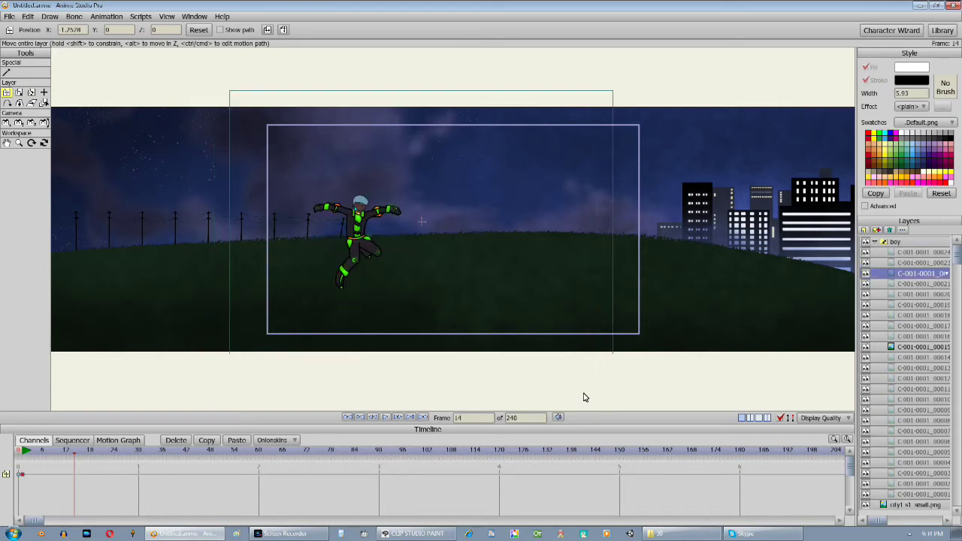
left_click(904, 285)
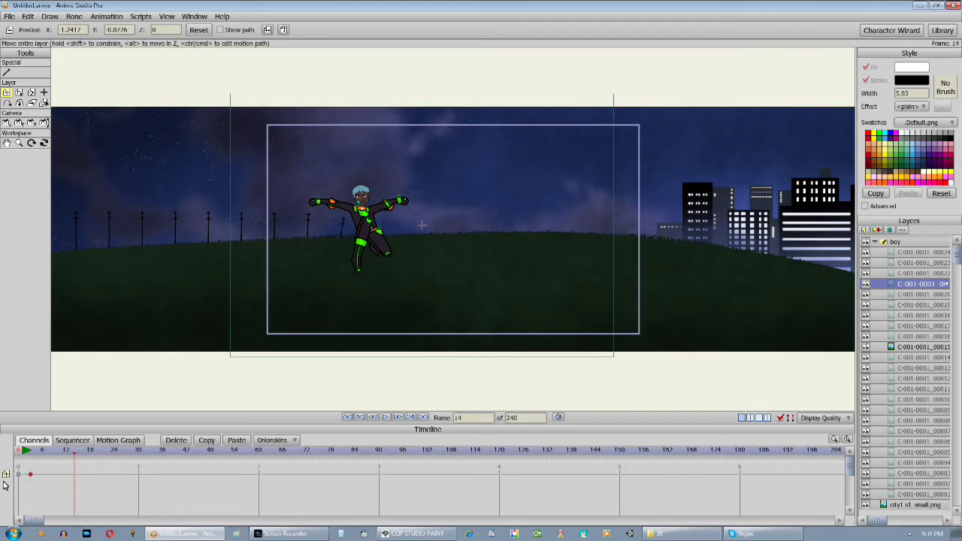
left_click(911, 295)
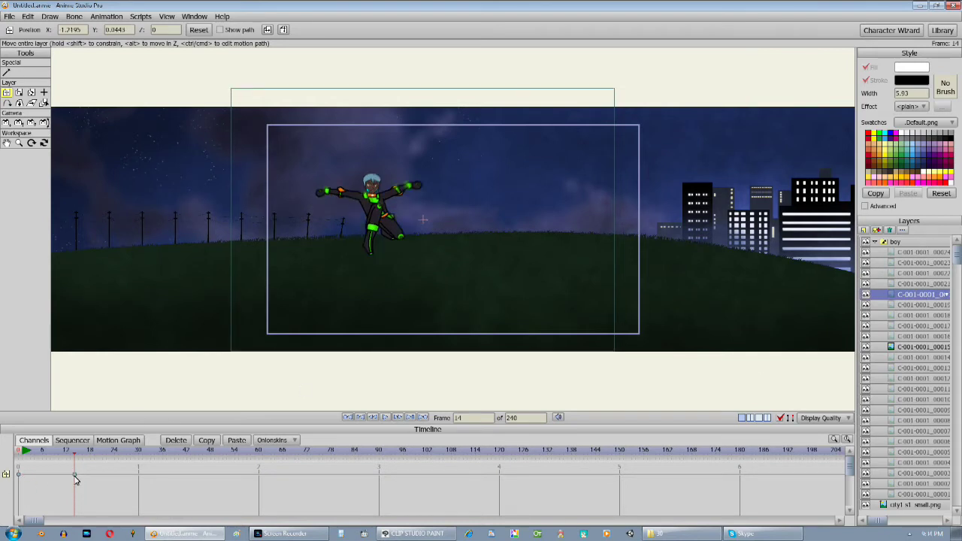
Step: Move the position keys of images 00019, 00018, 00016 and 00015 from frame 14 to frame 1
left_click(911, 305)
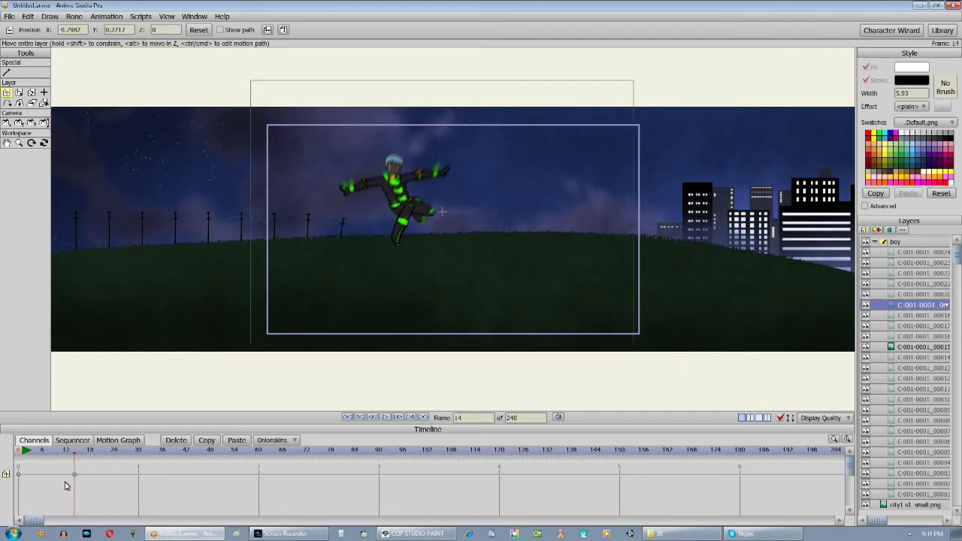
left_click(906, 316)
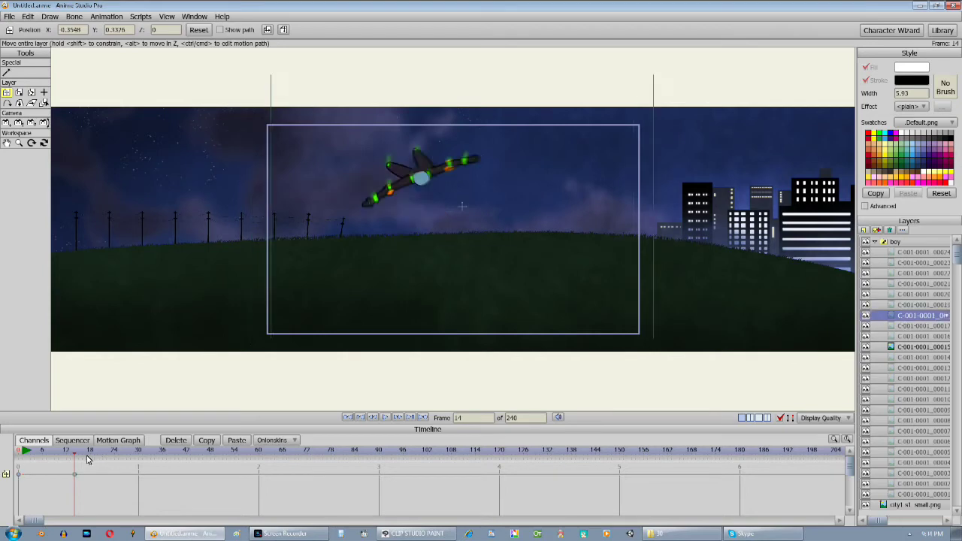
left_click(75, 474)
left_click(908, 326)
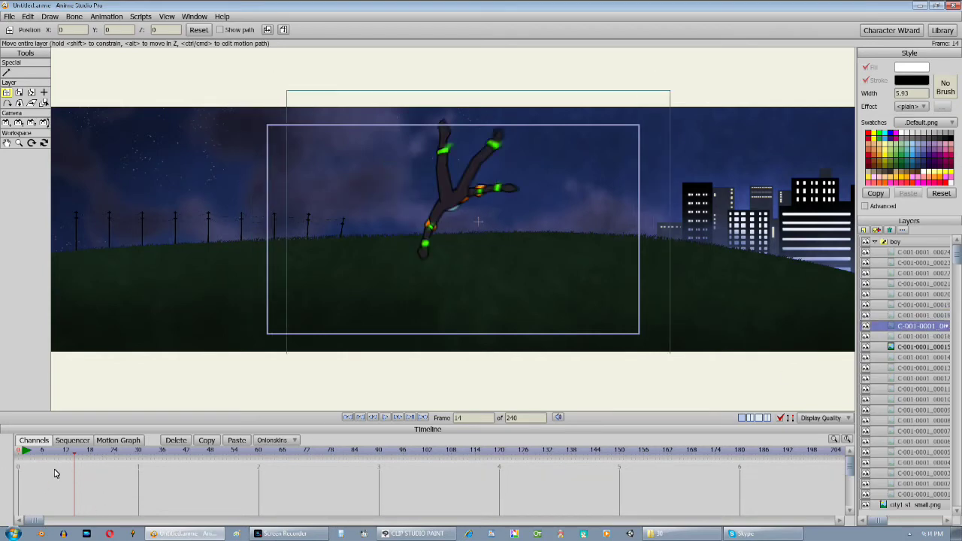
left_click(929, 337)
left_click(927, 346)
left_click(927, 338)
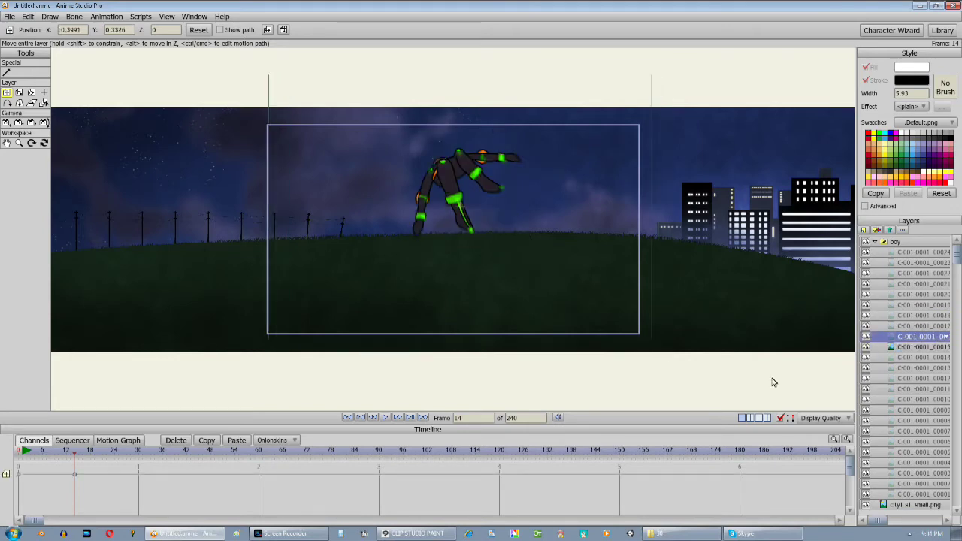
left_click(923, 347)
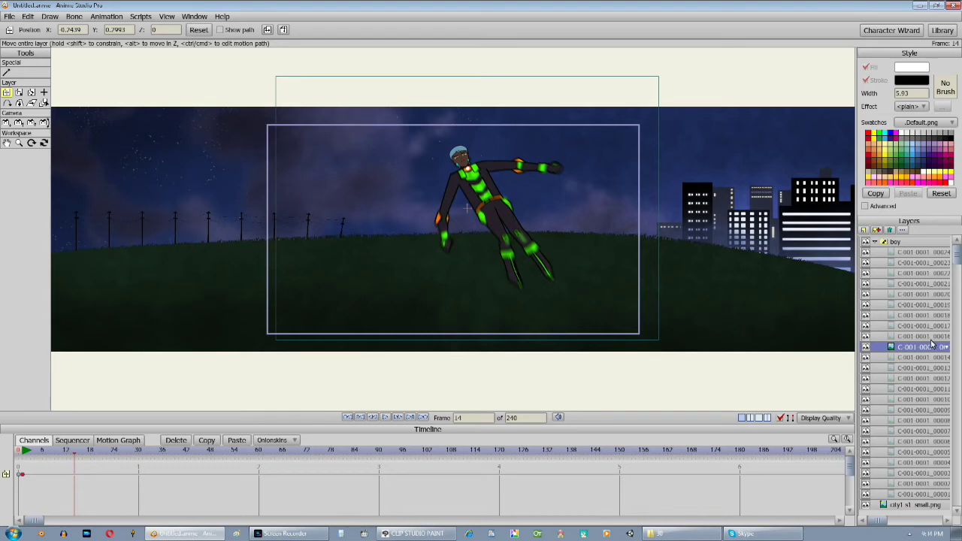
Step: Move image 00017 to about (-0.64, 0.18) and place its position key at frame 1
left_click(930, 336)
left_click(930, 326)
left_click(929, 315)
left_click(928, 326)
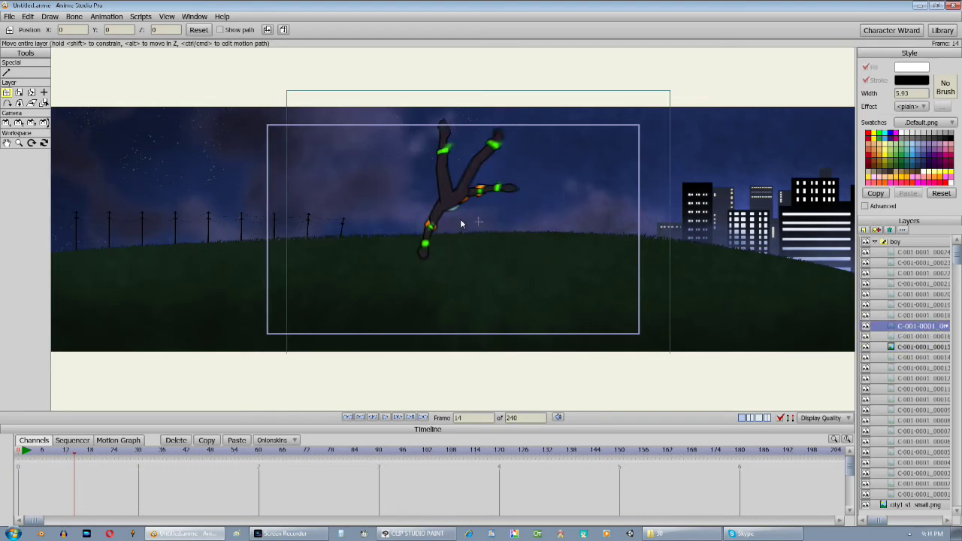
left_click_drag(461, 223, 416, 222)
left_click(6, 475)
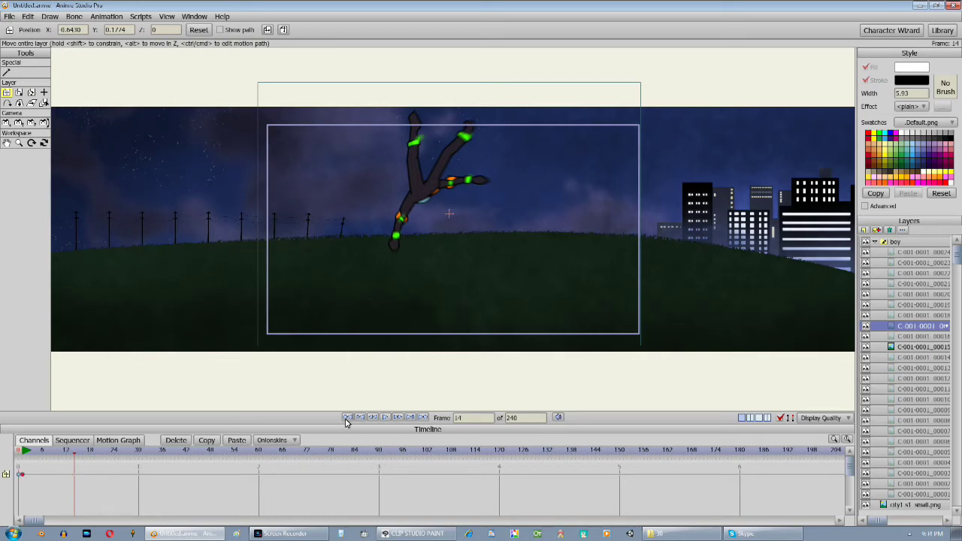
Step: Collapse the boy layer and play the animation from the start to check the repositioned images
left_click(359, 419)
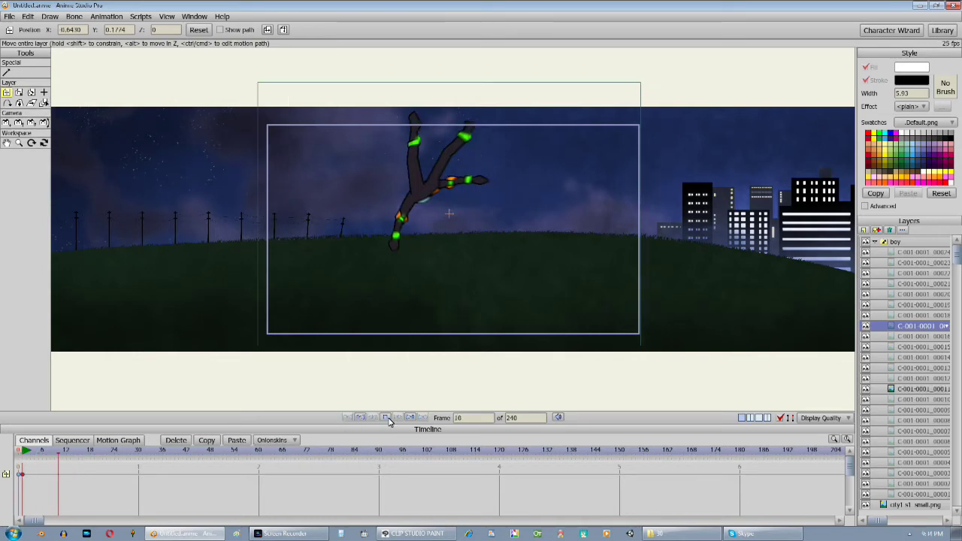
left_click(875, 244)
left_click(876, 243)
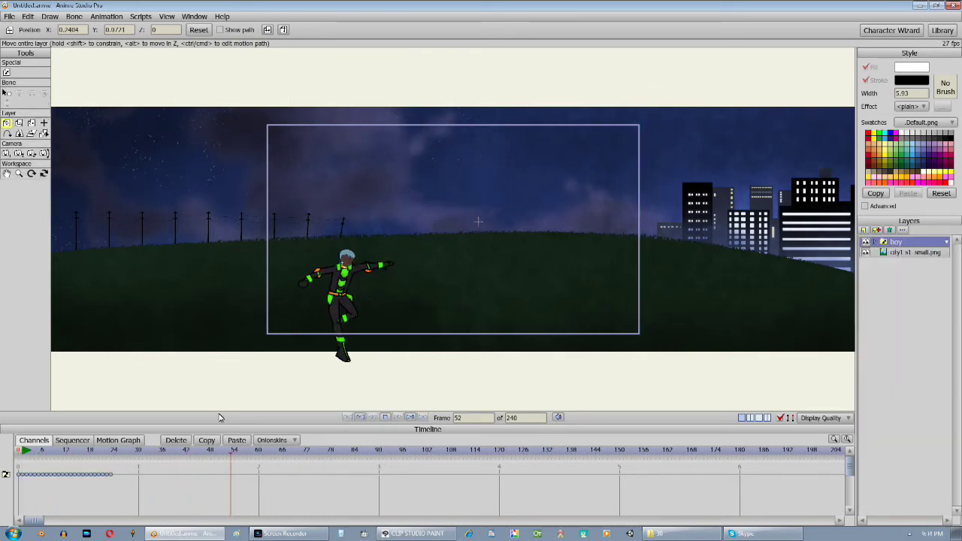
left_click(359, 419)
left_click(383, 419)
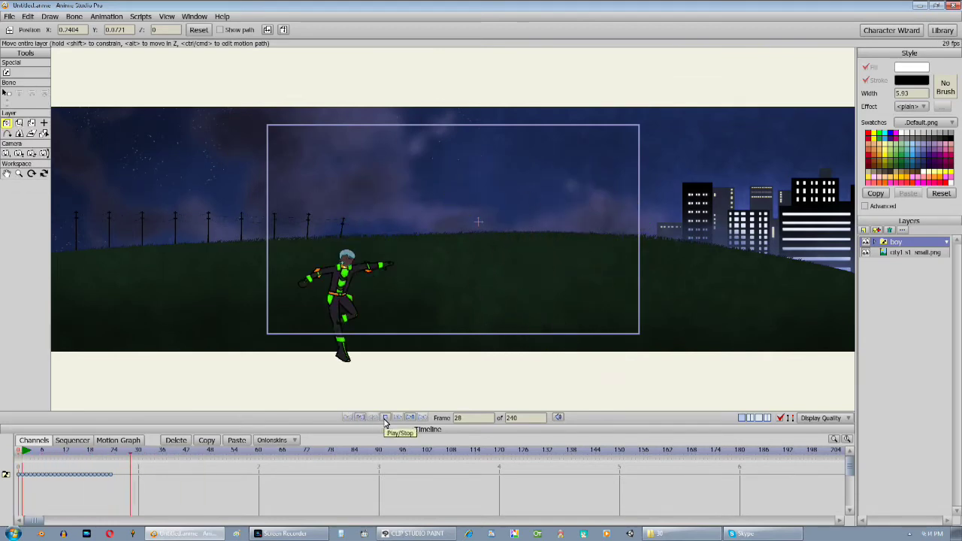
left_click(362, 419)
Step: At frame 0, move image 00001 of the boy layer slightly up and select image 00002 for comparison
mouse_move(19, 457)
left_mouse_down()
mouse_move(45, 461)
mouse_move(17, 456)
left_mouse_up()
left_click(877, 241)
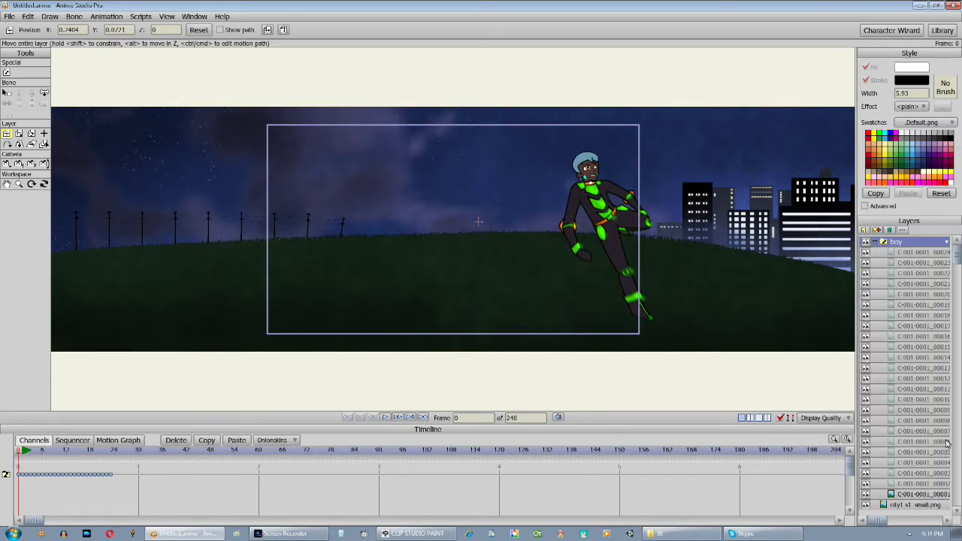
left_click(918, 494)
left_click_drag(647, 303, 652, 280)
left_click(927, 487)
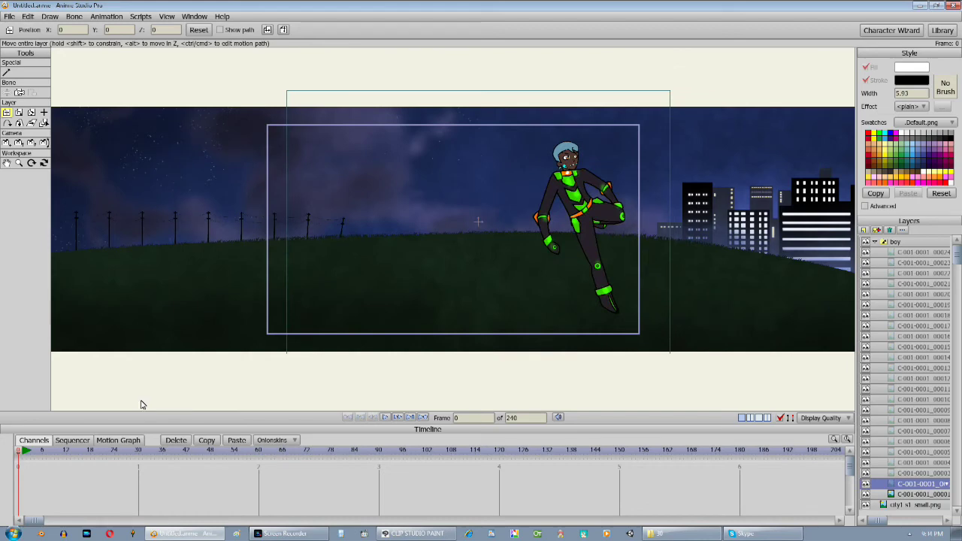
Step: Collapse the boy layer, play the animation to check the first image's placement, and return to frame 0
left_click(874, 242)
left_click(384, 418)
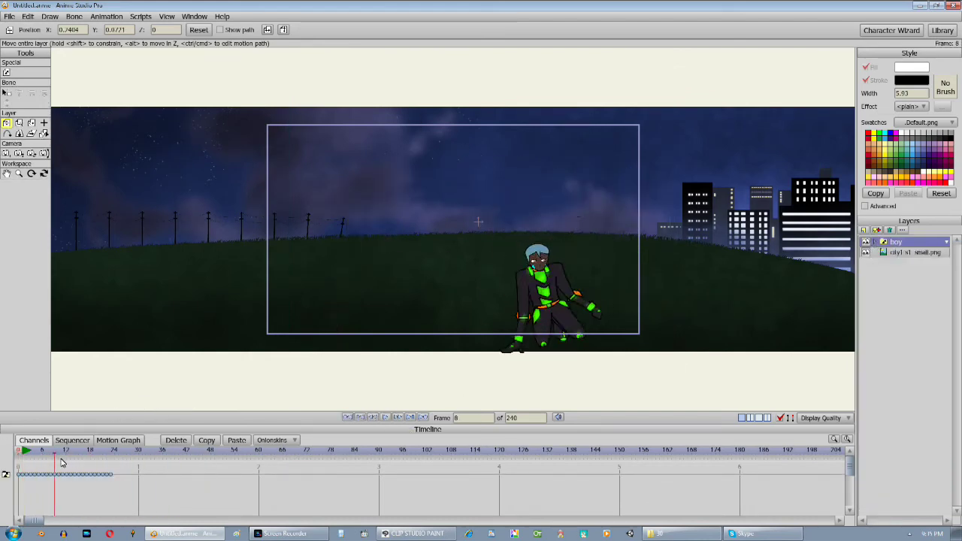
left_click_drag(7, 474, 0, 476)
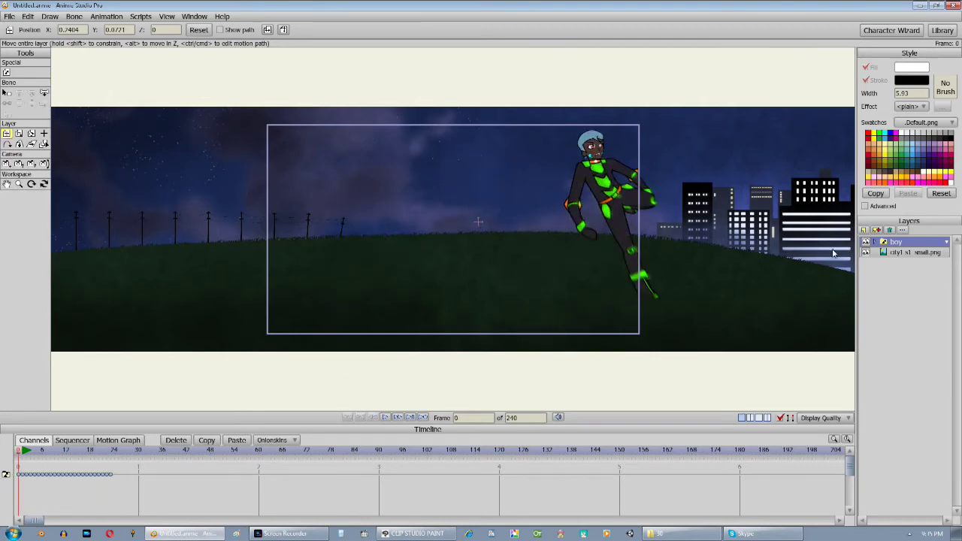
Step: Scale up the city1 s1_small.png background layer at frame 0
left_click(899, 253)
left_click(19, 94)
scroll(385, 182, "down", 3)
left_click_drag(402, 185, 374, 159)
Step: Track and zoom the camera in on the boy at frame 0, placing it at about (1.71, 0.70)
left_click(6, 124)
left_click_drag(578, 214, 497, 220)
left_click(18, 123)
left_click_drag(170, 176, 316, 221)
left_click(7, 123)
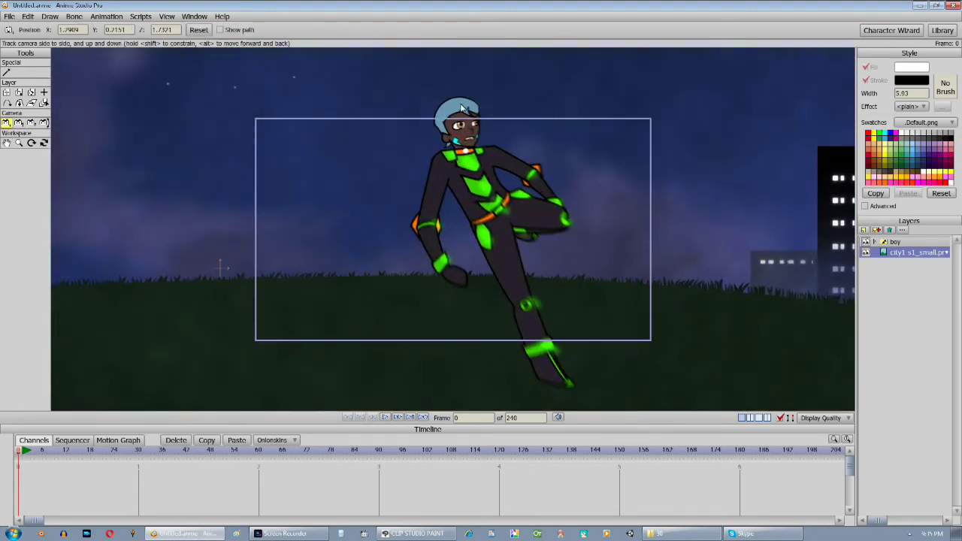
left_click_drag(461, 107, 406, 162)
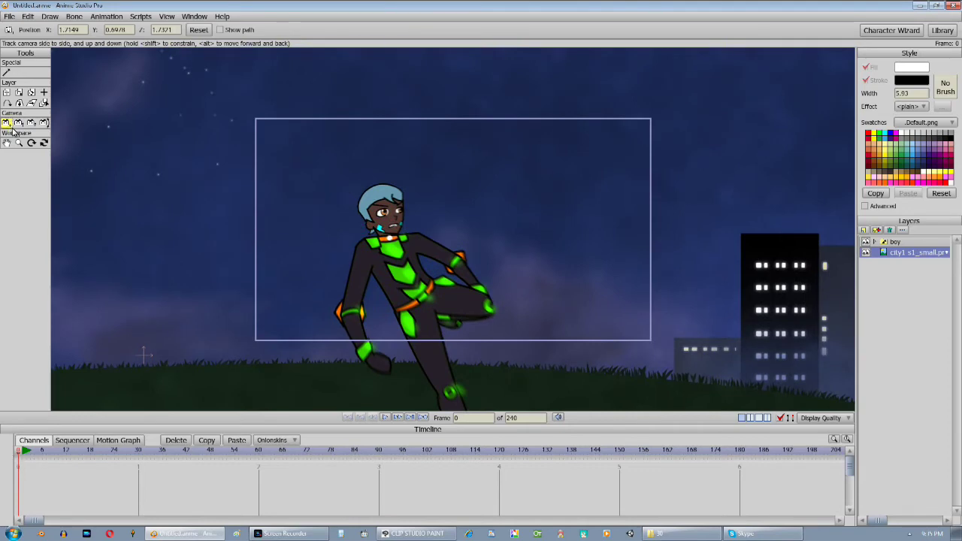
Step: Adjust the camera zoom at frame 0 to about 41.4 and track the camera down to about Y 0.45
left_click(19, 125)
left_click_drag(402, 237, 261, 288)
left_click(6, 124)
left_click_drag(449, 333, 459, 305)
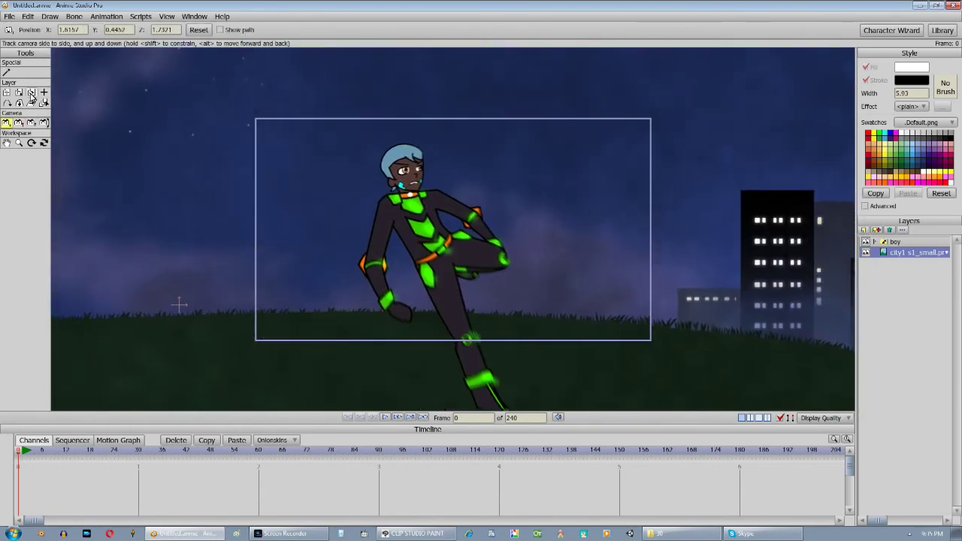
Step: Try rolling and then panning the camera at frame 0, resetting each setting
left_click(32, 127)
left_click_drag(648, 262, 688, 194)
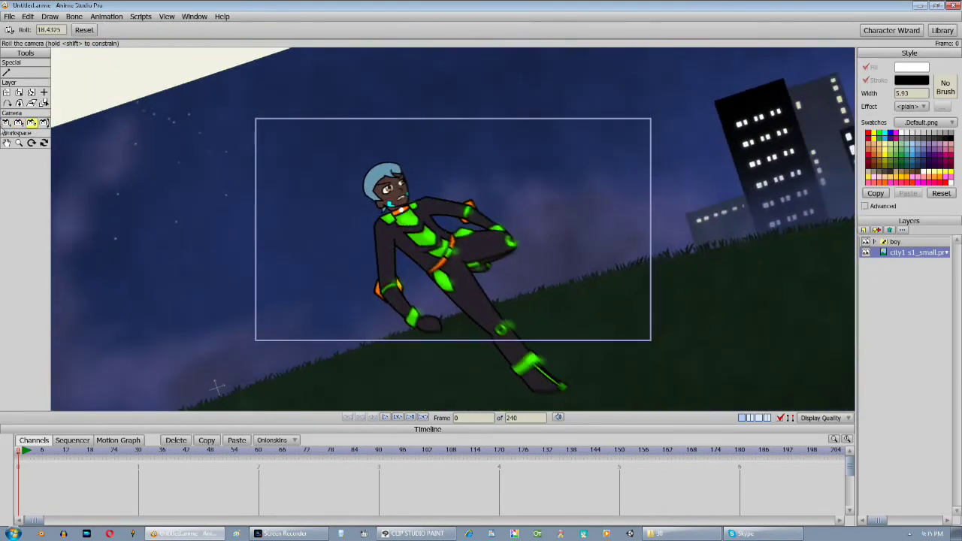
left_click(82, 30)
left_click(43, 123)
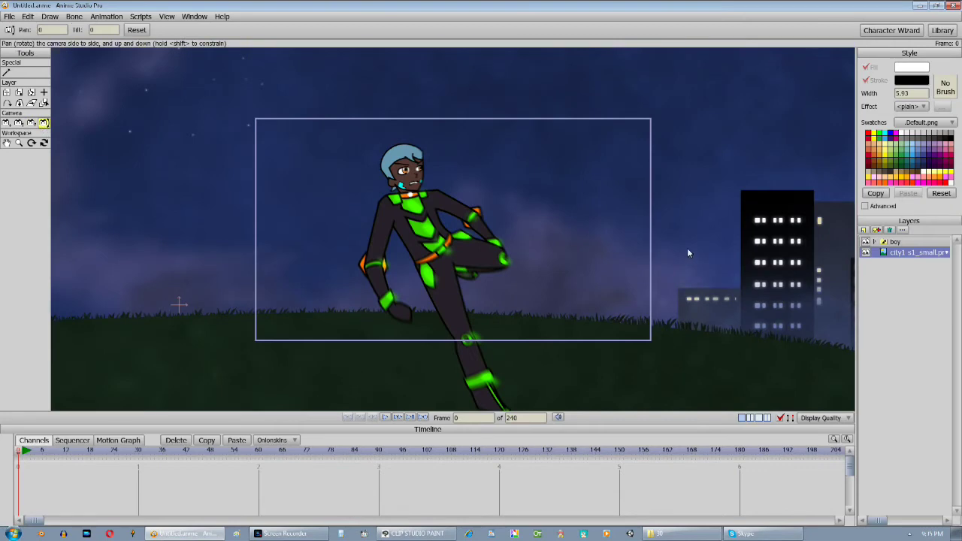
left_click_drag(687, 253, 533, 261)
left_click(134, 30)
Step: Track the camera at frame 0 to about (1.53, 0.56)
left_click(6, 123)
left_click_drag(479, 232, 510, 223)
left_click(19, 122)
left_click(6, 122)
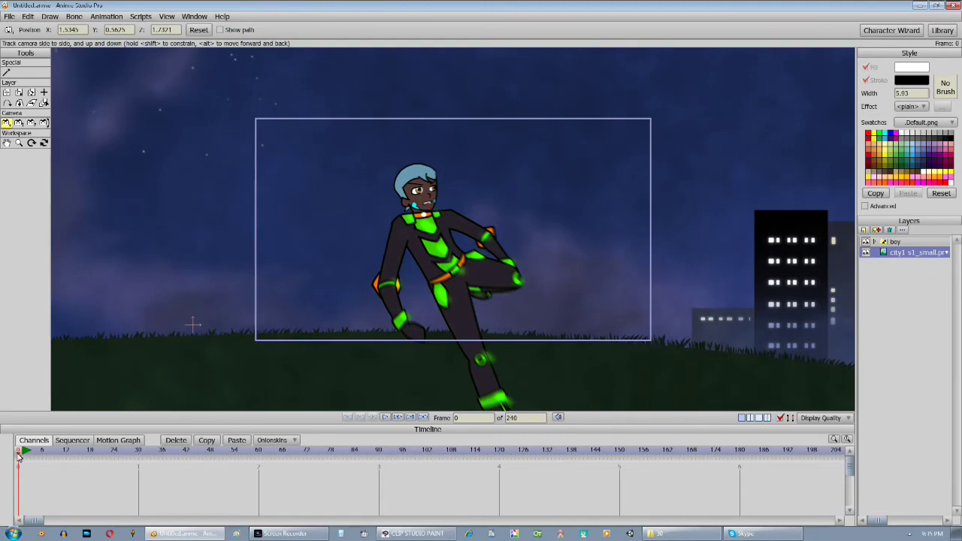
Step: Track the camera to follow the boy, at about (0.87, -0.54) on frame 6 and (0.93, -0.20) on frame 12
left_click_drag(20, 457, 43, 462)
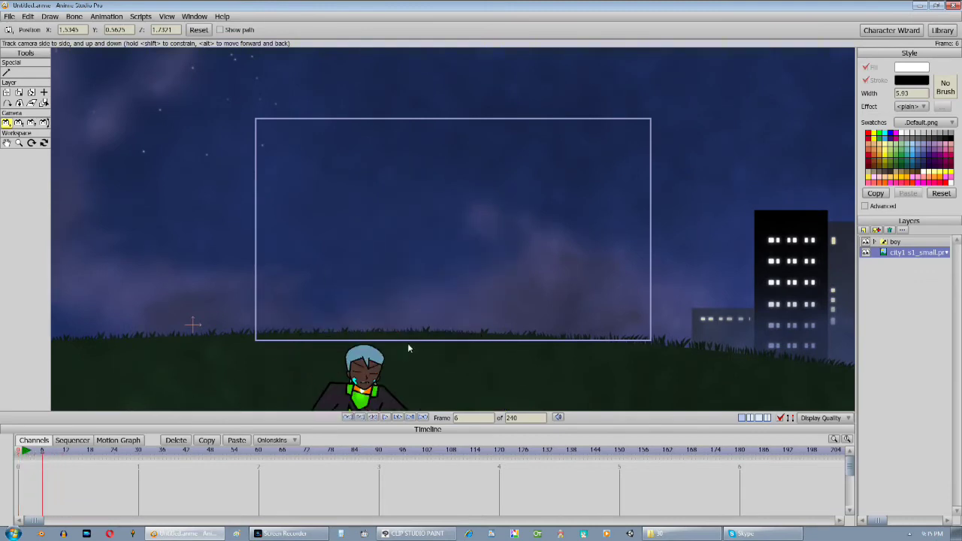
left_click_drag(408, 345, 516, 197)
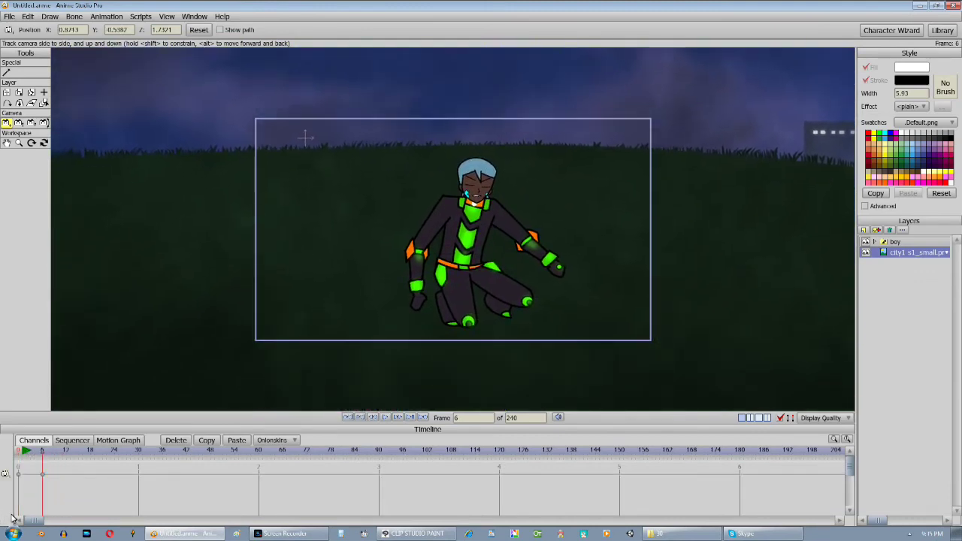
left_click(68, 454)
left_click_drag(409, 284, 402, 360)
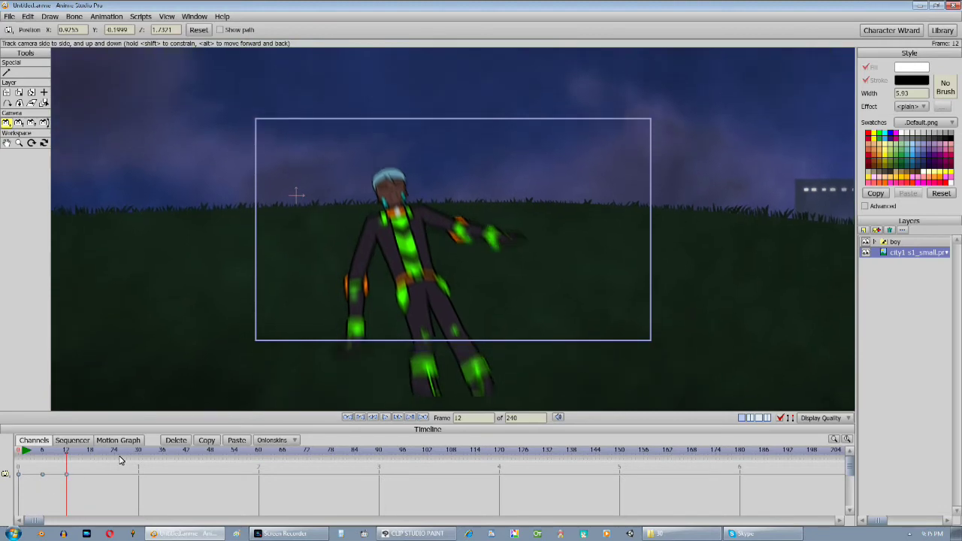
Step: Track the camera up at frame 16 to about (0.71, 0.68) to follow the boy's flip
left_click(106, 453)
left_click(98, 444)
left_click(33, 443)
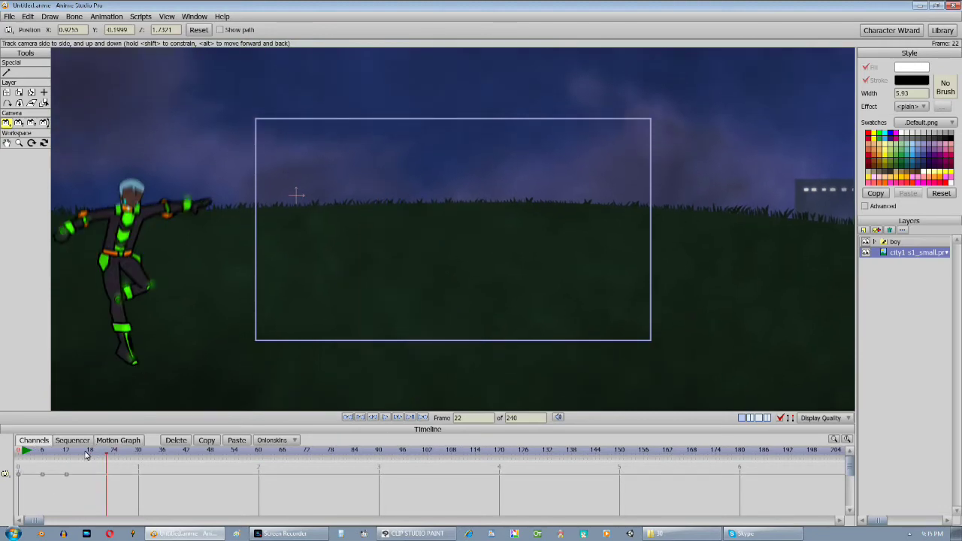
left_click(92, 453)
left_click(82, 453)
left_click_drag(348, 222, 440, 324)
Step: Track the camera to the landed boy, at about (-0.80, -0.47) on frame 25 and (-0.70, -0.37) on frame 29
left_click(113, 450)
left_click_drag(113, 451, 119, 451)
left_click_drag(205, 329, 307, 217)
left_click_drag(183, 412, 301, 351)
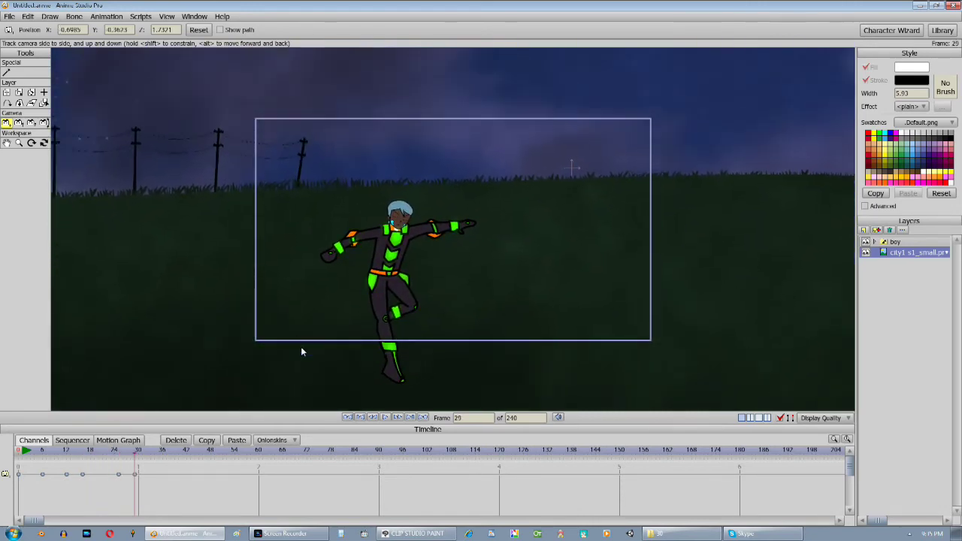
Step: Play the camera move, reset the workspace view, and play it again from the start
left_click(386, 418)
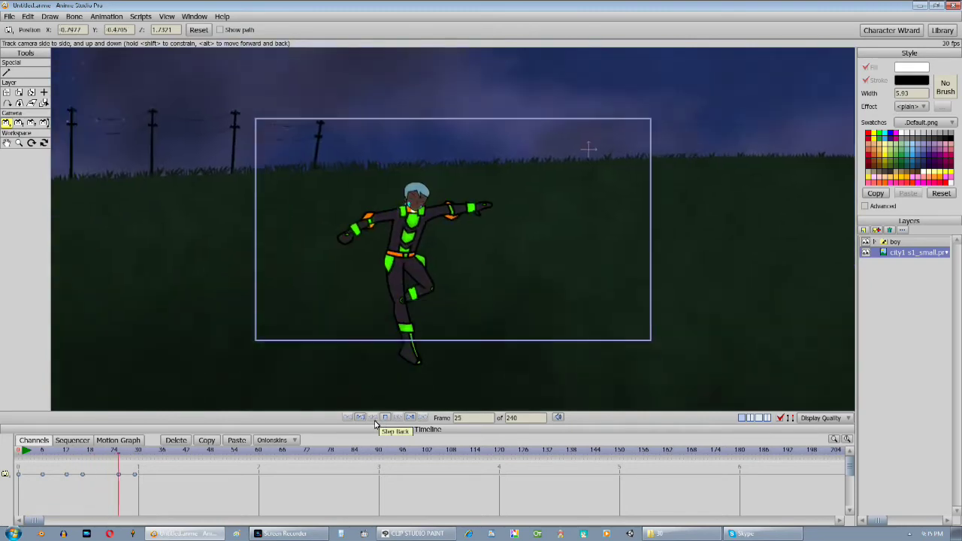
left_click(360, 417)
left_click(6, 143)
left_click(41, 30)
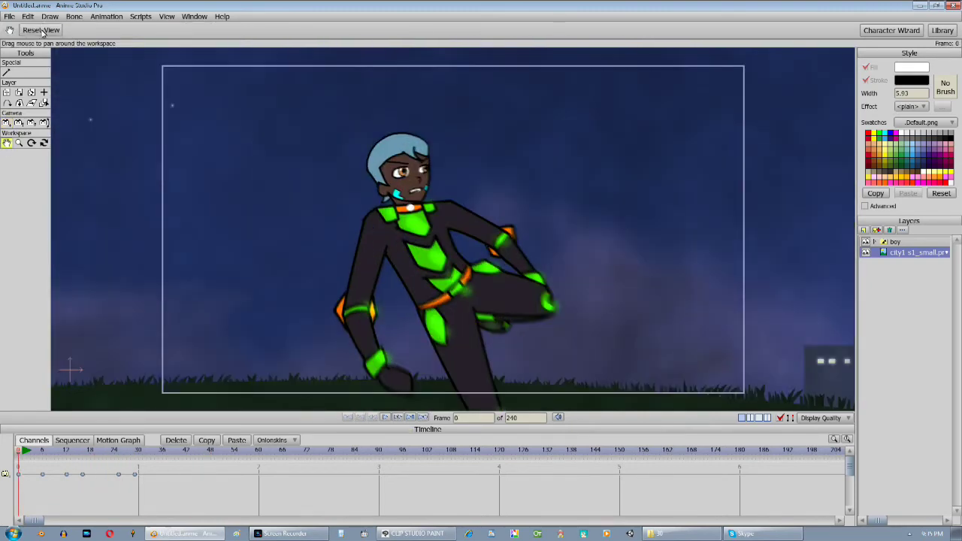
left_click(384, 418)
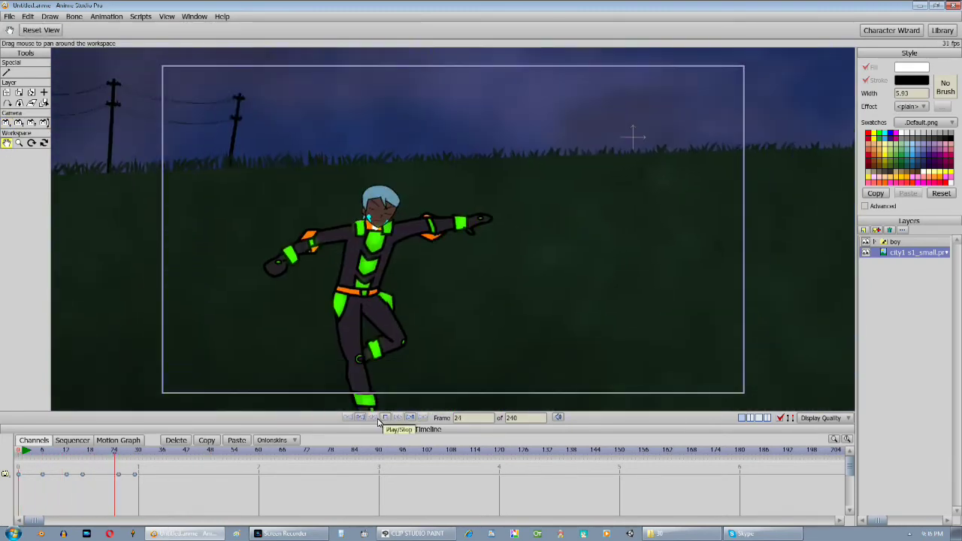
left_click(360, 418)
Step: Reposition the camera at frame 12 to about (0.50, -0.23)
left_click_drag(18, 455, 67, 462)
mouse_move(119, 371)
left_mouse_down()
mouse_move(158, 365)
mouse_move(110, 374)
left_mouse_up()
left_click(7, 122)
left_click_drag(211, 181, 278, 177)
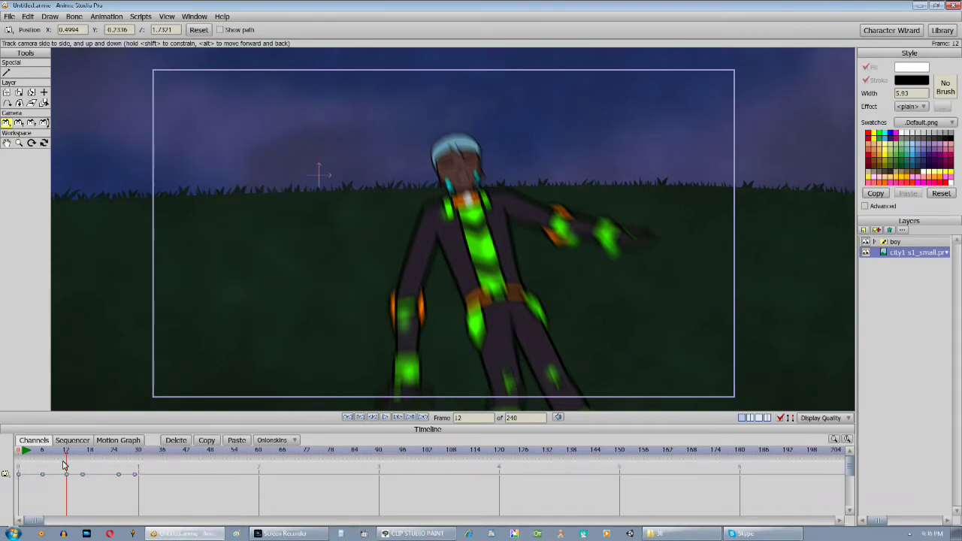
Step: Inspect the camera framing at frame 16 and replay the animation from the start
left_click_drag(65, 466, 83, 450)
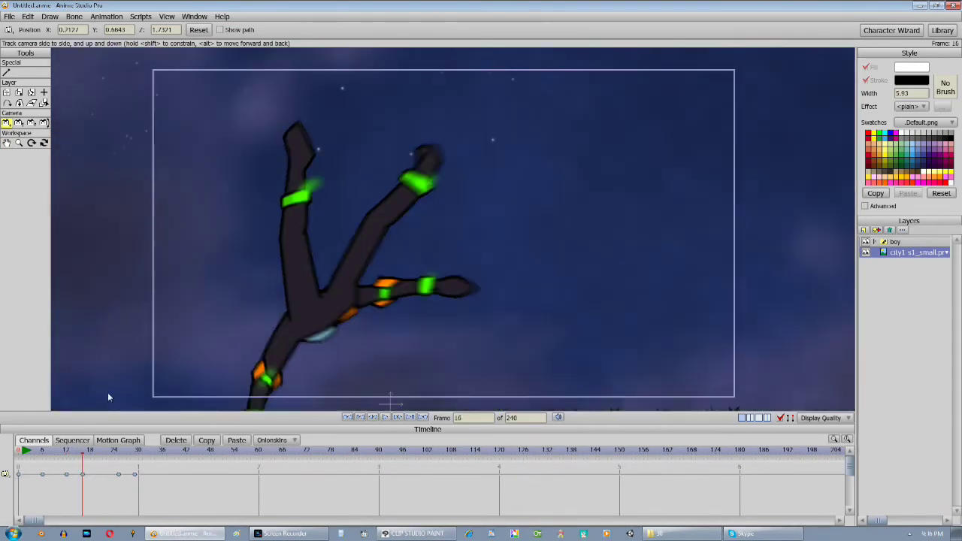
left_click(348, 417)
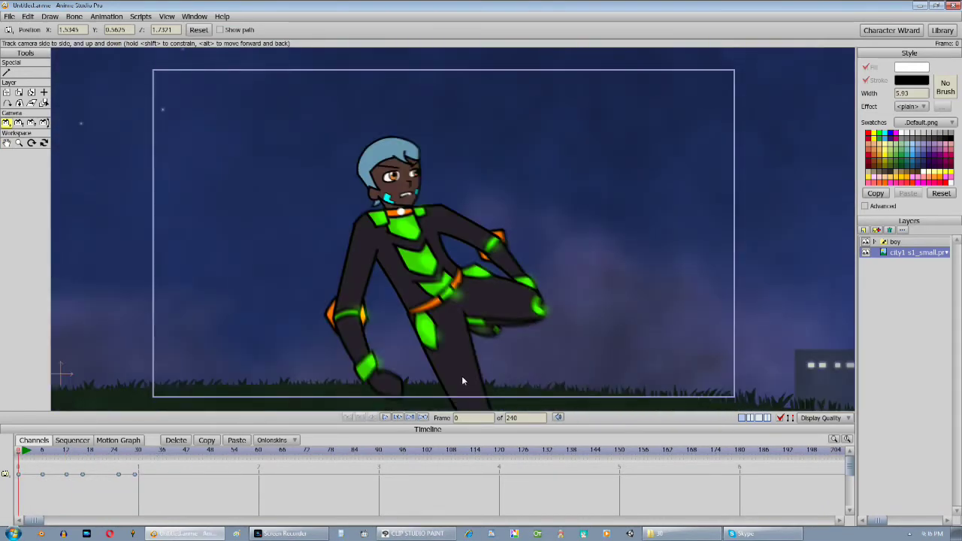
left_click(385, 417)
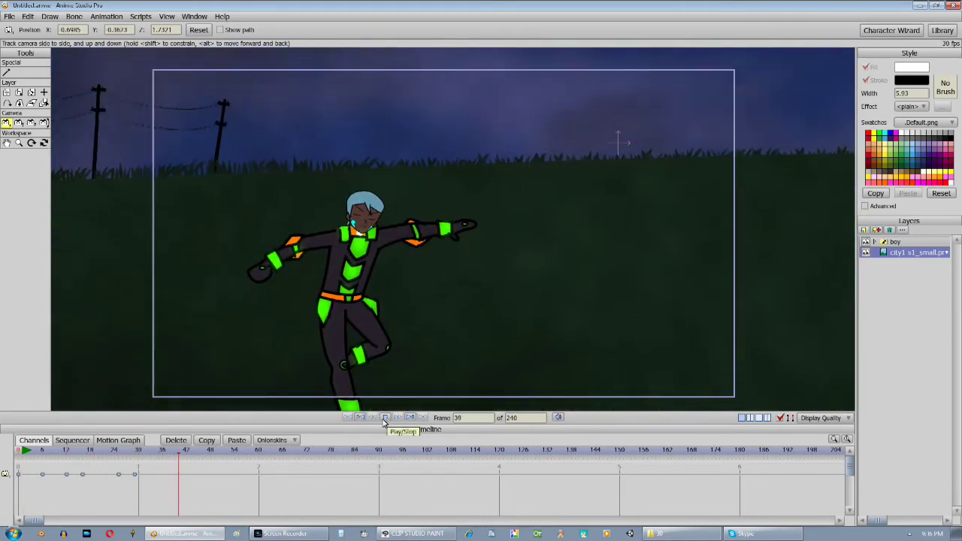
left_click(350, 418)
Step: Track the camera at frame 36 so the landed boy is nearly centred in its frame, and return to frame 0
left_click_drag(131, 453, 162, 453)
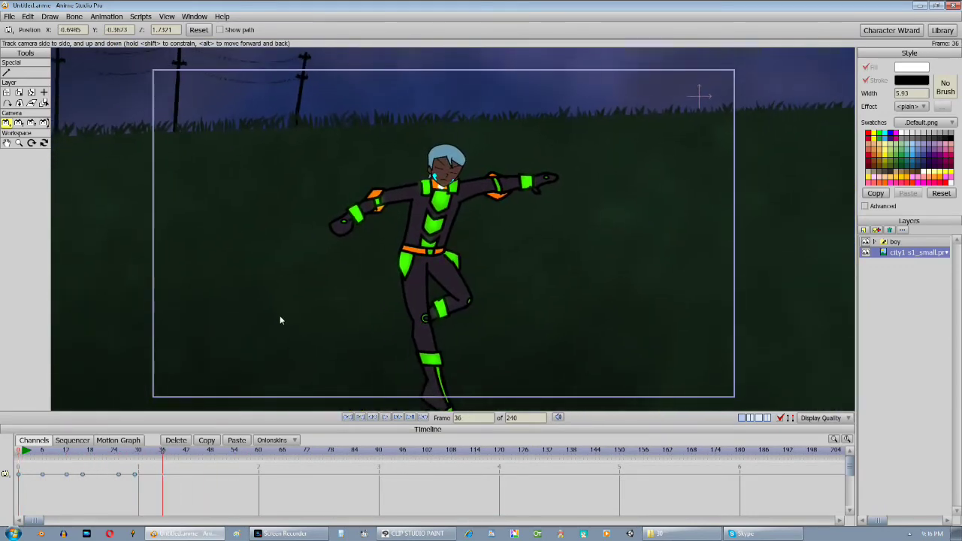
left_click(22, 462)
mouse_move(22, 462)
left_mouse_down()
mouse_move(90, 463)
mouse_move(64, 475)
mouse_move(19, 472)
left_mouse_up()
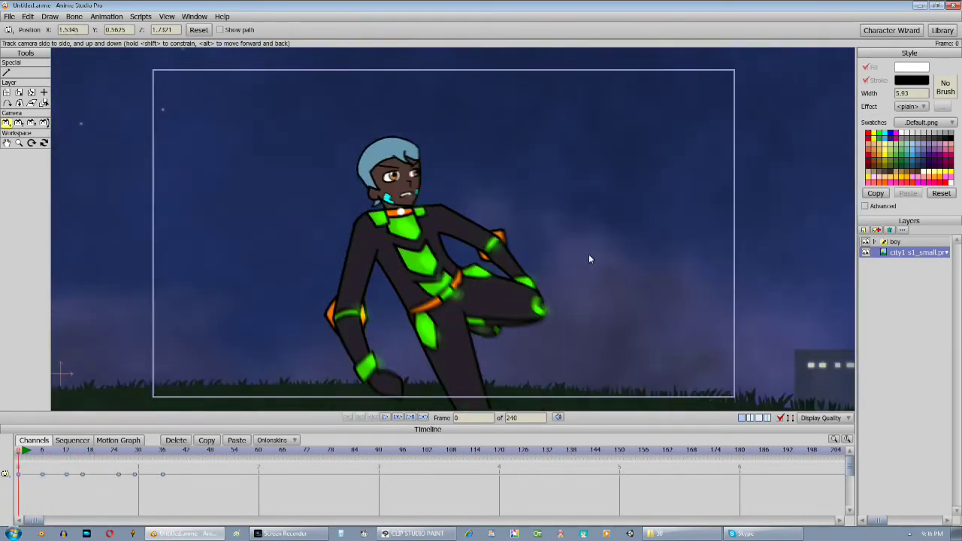
Step: Move the whole boy layer up and to the right at frame 0
left_click(913, 241)
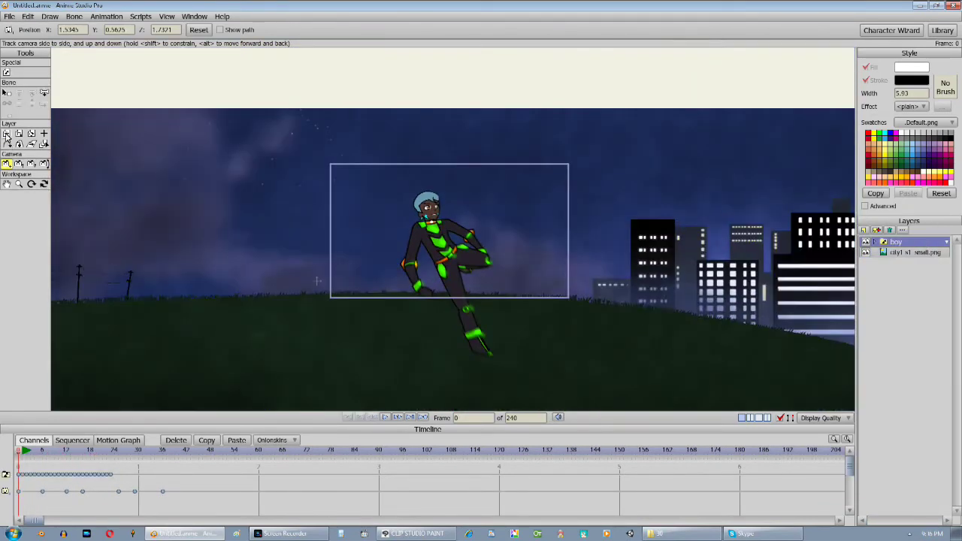
left_click(6, 134)
left_click_drag(547, 326, 573, 298)
Step: Enlarge the city1 s1_small.png background layer and move it down to about (0.00, -0.15)
left_click(914, 252)
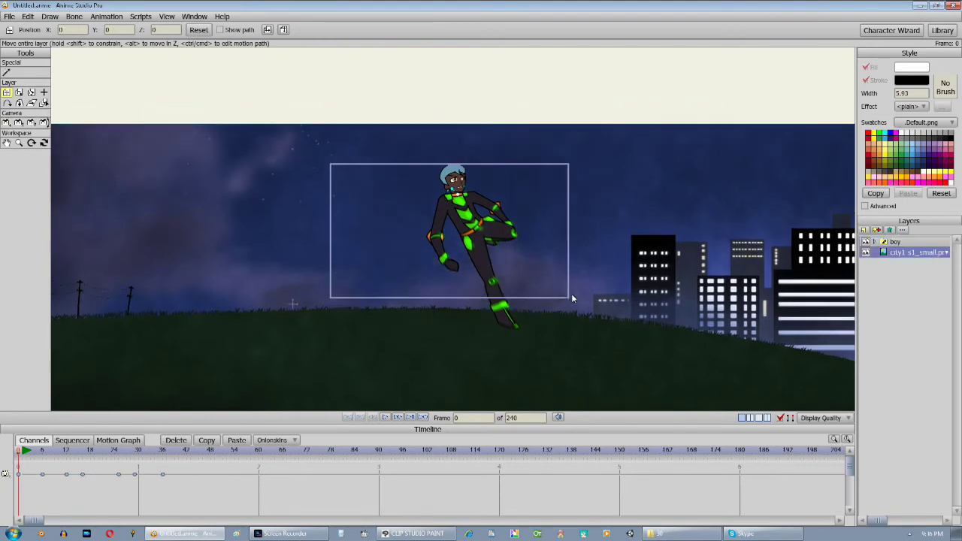
left_click(6, 142)
left_click(20, 94)
left_click_drag(338, 154, 360, 166)
left_click(6, 92)
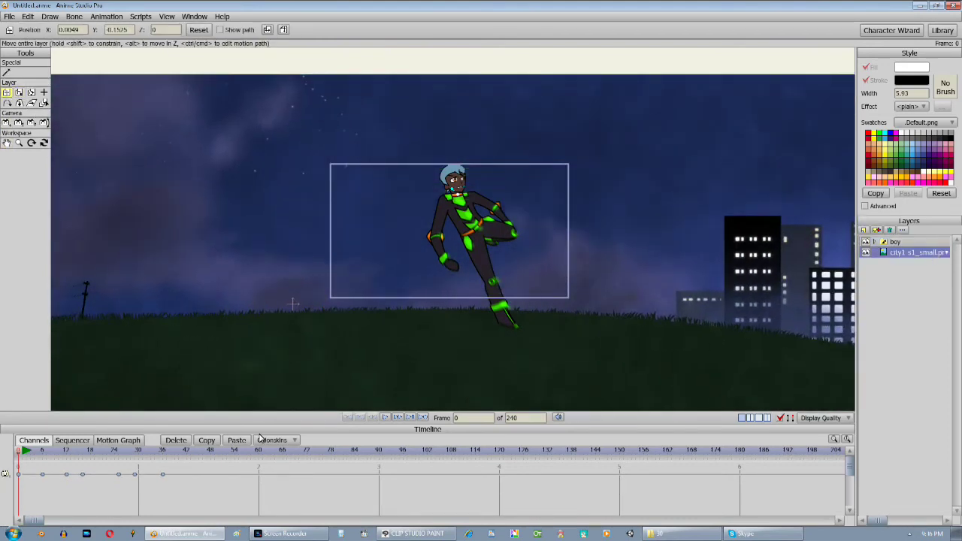
Step: Reset the workspace view and set the camera zoom at frame 0 to about 29.7
left_click(6, 142)
left_click(57, 31)
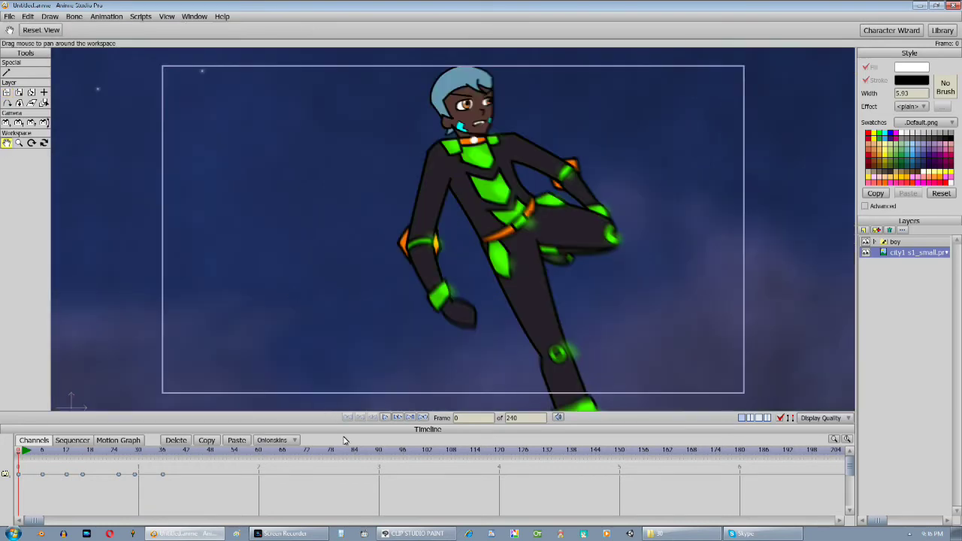
left_click(19, 123)
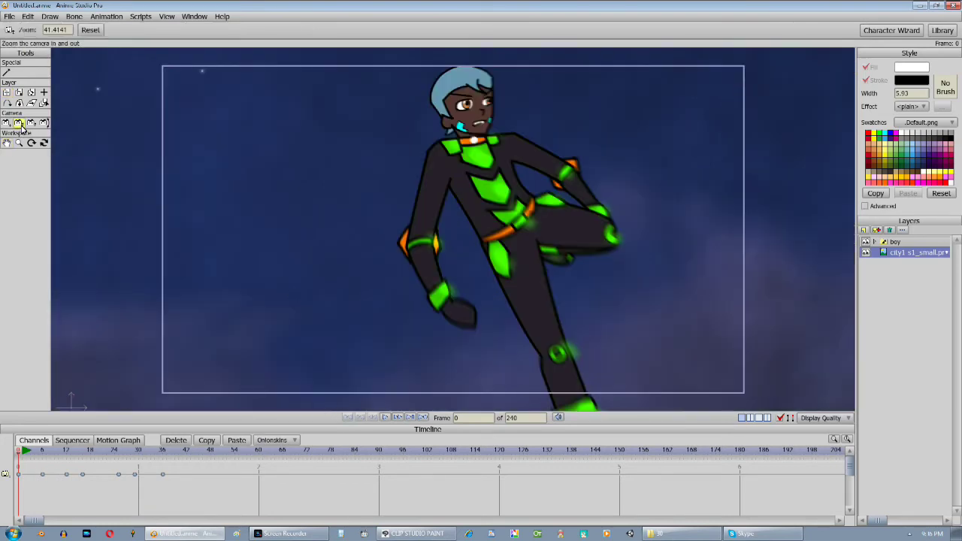
left_click_drag(21, 453, 9, 462)
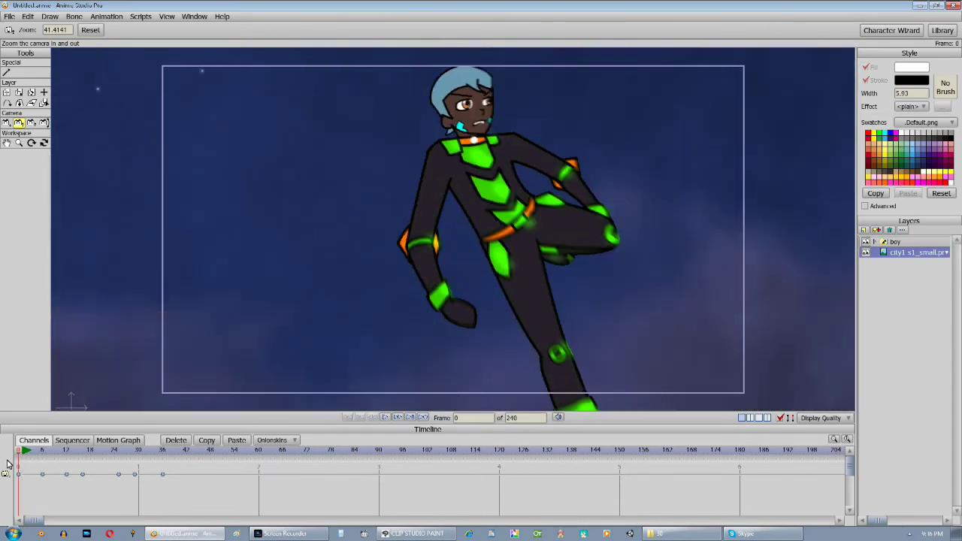
left_click_drag(409, 200, 87, 261)
Step: Set the camera zoom to about 47.8 at frame 6 and about 58.3 at frame 16
left_click(44, 452)
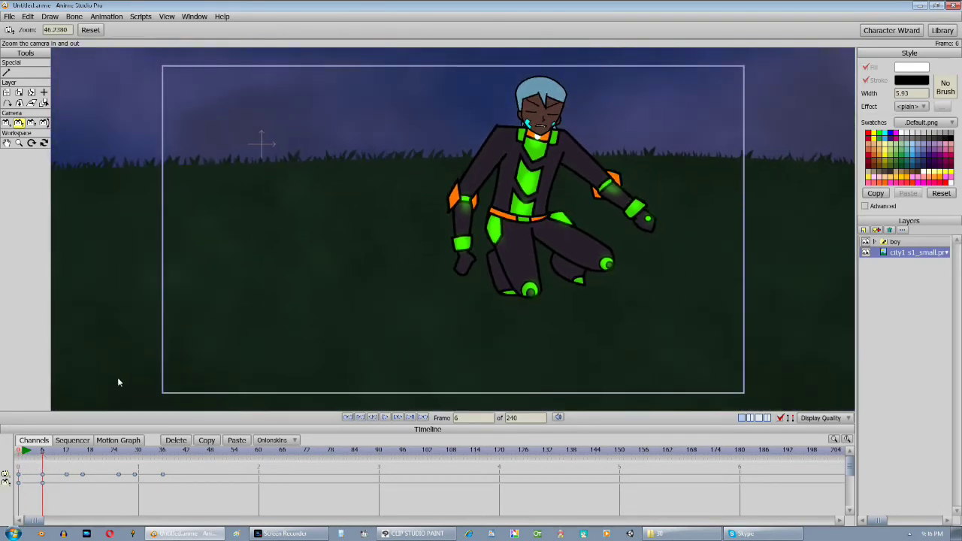
left_click_drag(118, 382, 83, 361)
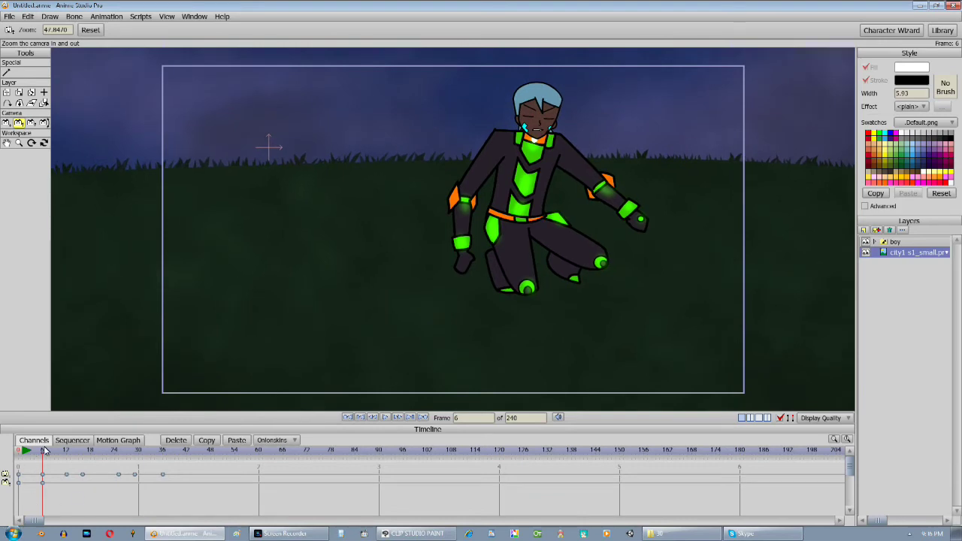
left_click_drag(45, 451, 83, 455)
left_click_drag(498, 310, 276, 292)
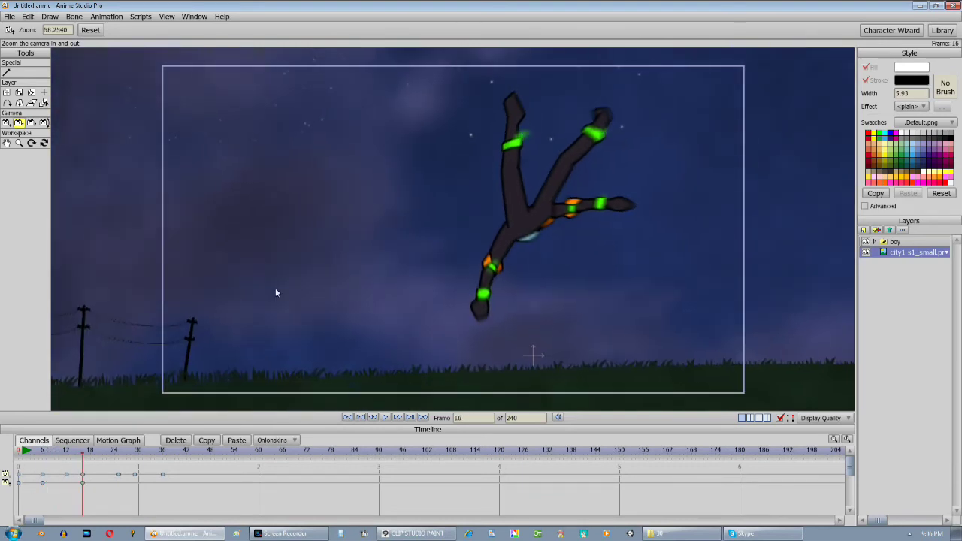
Step: Zoom the camera back in on the landed boy at frame 36 and return to frame 0
left_click_drag(87, 462, 162, 461)
left_click_drag(461, 253, 755, 296)
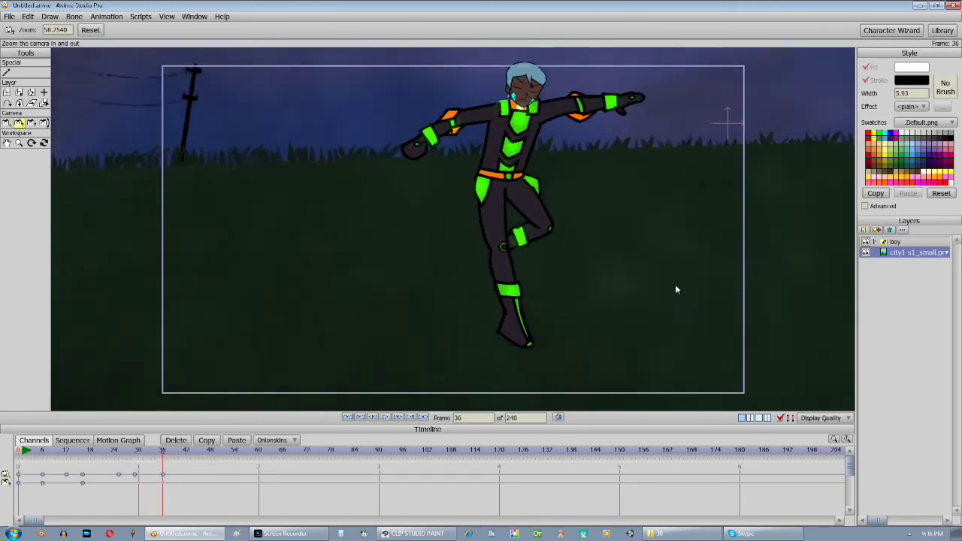
left_click(356, 417)
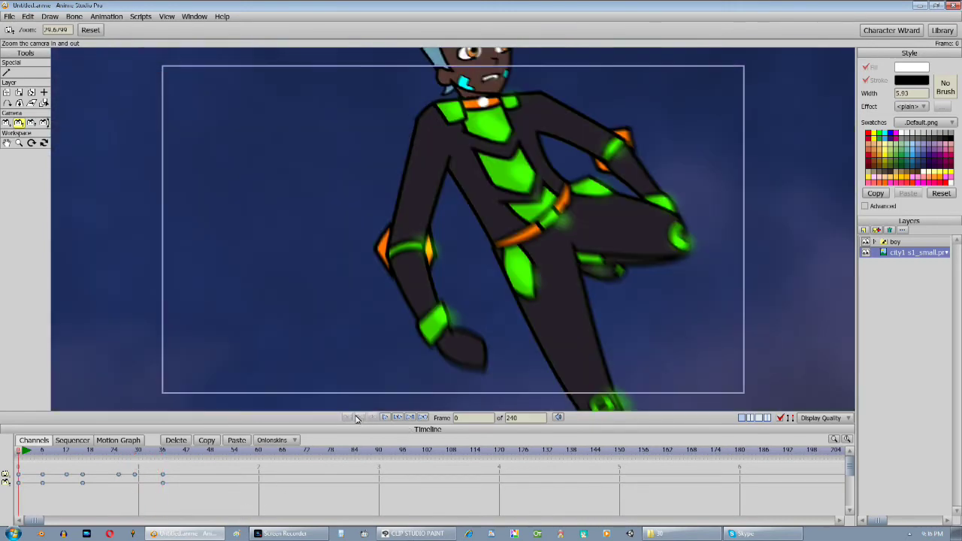
Step: Delete the camera zoom keyframe at frame 36, set the camera zoom at frame 0 to about 44.2, and play the animation back
left_click(383, 419)
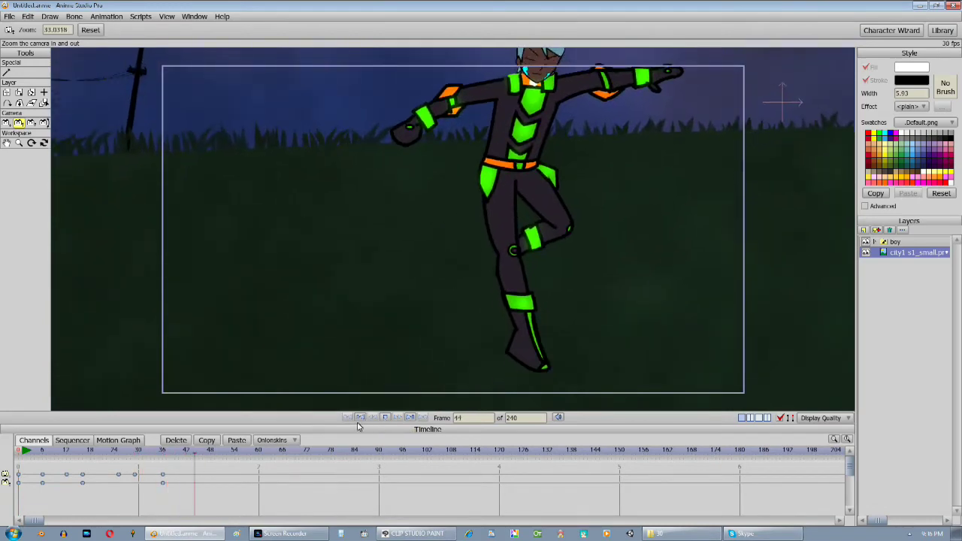
left_click(359, 418)
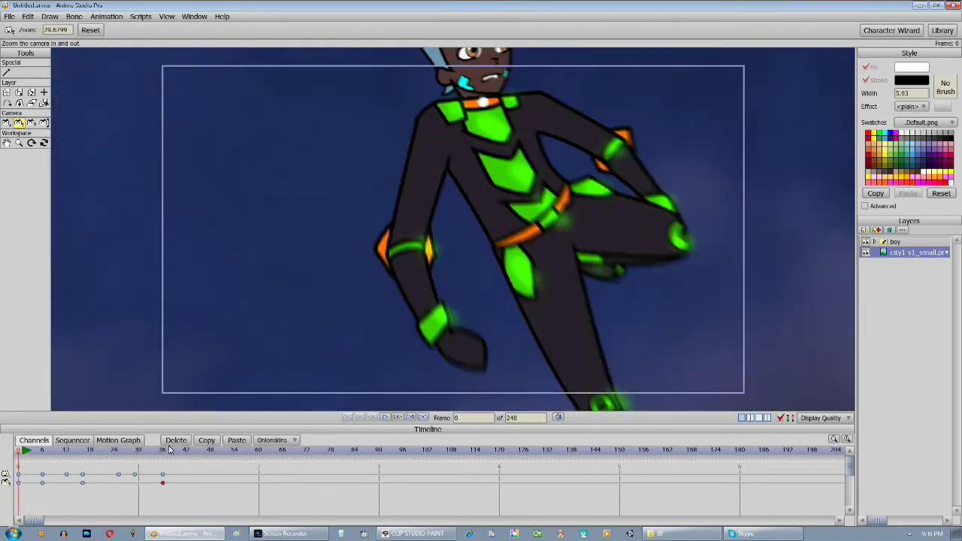
left_click_drag(451, 248, 472, 352)
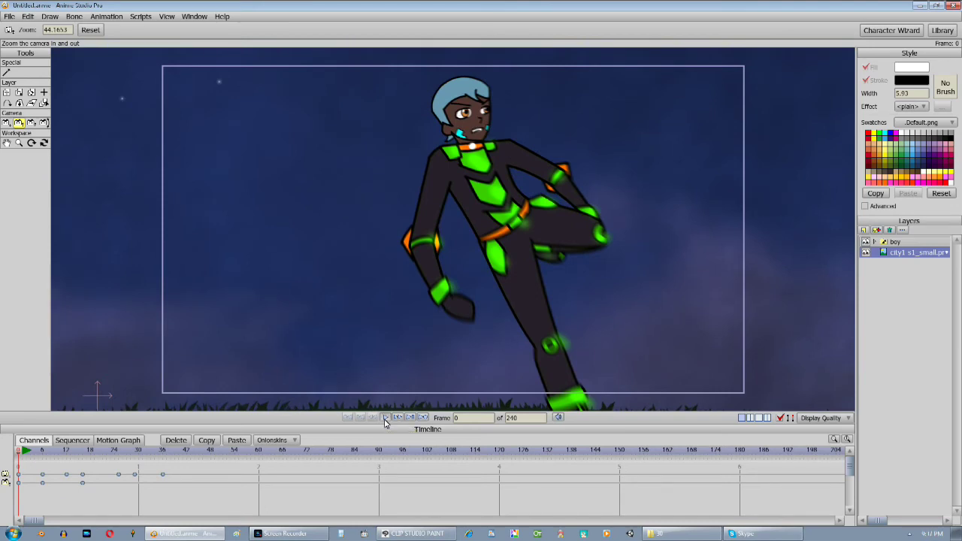
left_click(385, 418)
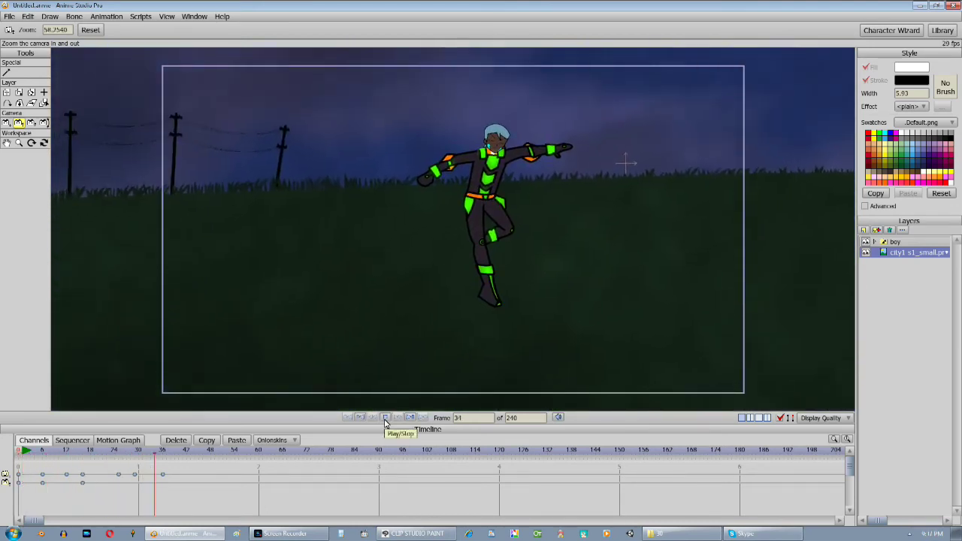
left_click(359, 419)
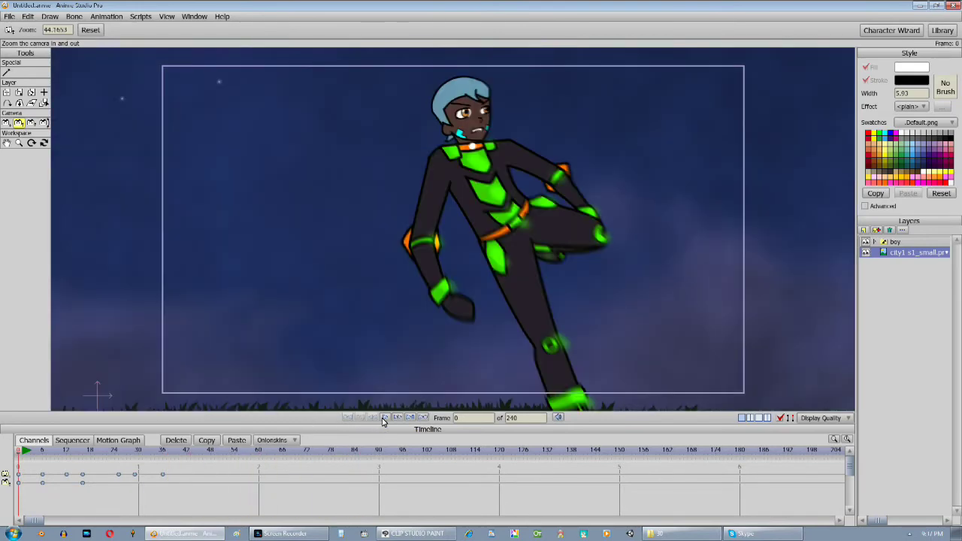
Step: Move the frame 29 camera position keyframe to frame 35, replacing the last one, and preview the playback
left_click(384, 420)
left_click(363, 419)
left_click_drag(140, 480, 162, 477)
left_click(384, 418)
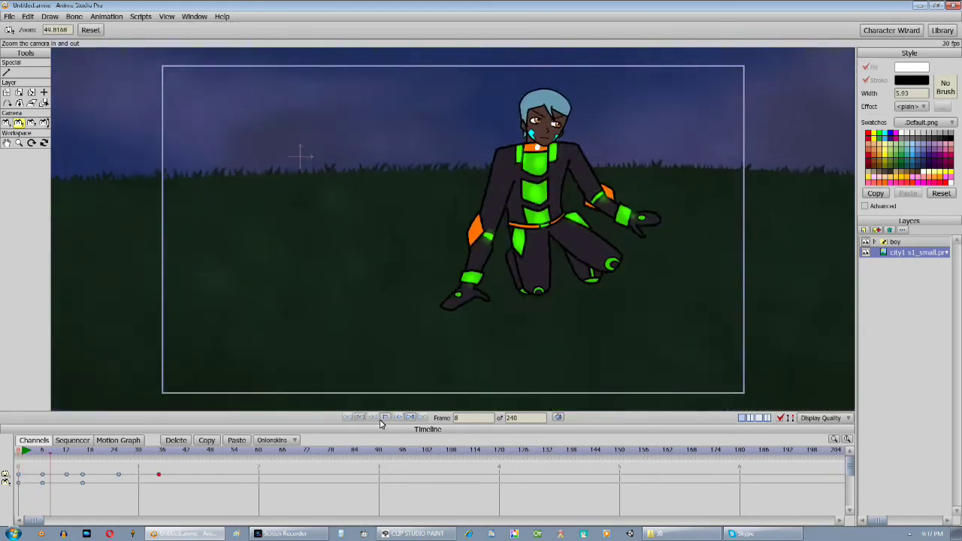
left_click(347, 418)
Step: Try delaying all camera keyframes after frame 0 so they start at about frame 32, and move them back to frame 6
left_click_drag(192, 501, 105, 484)
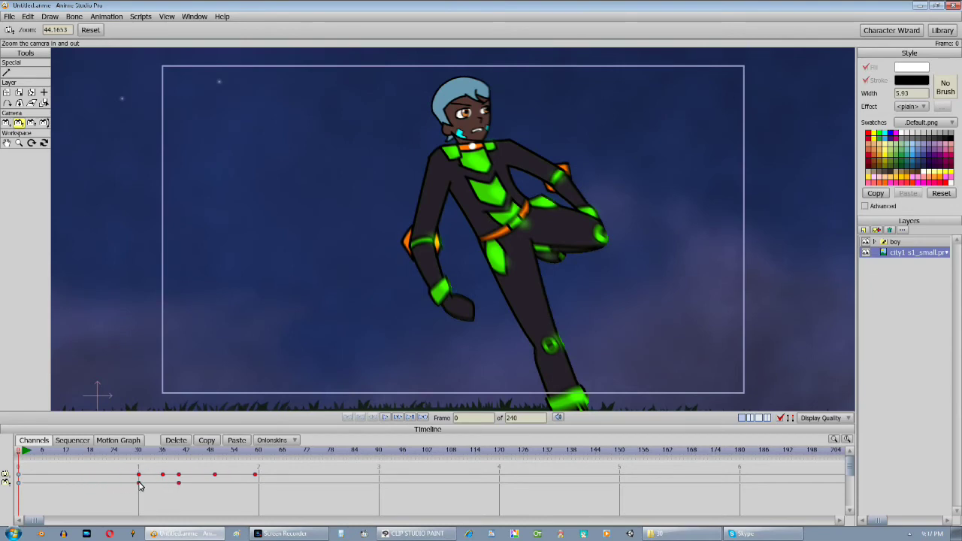
left_click(384, 418)
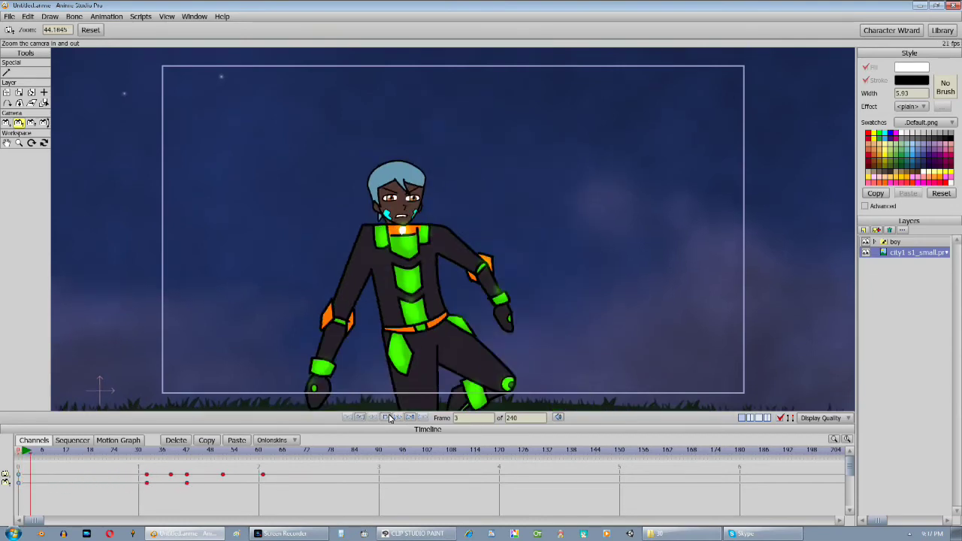
left_click(361, 419)
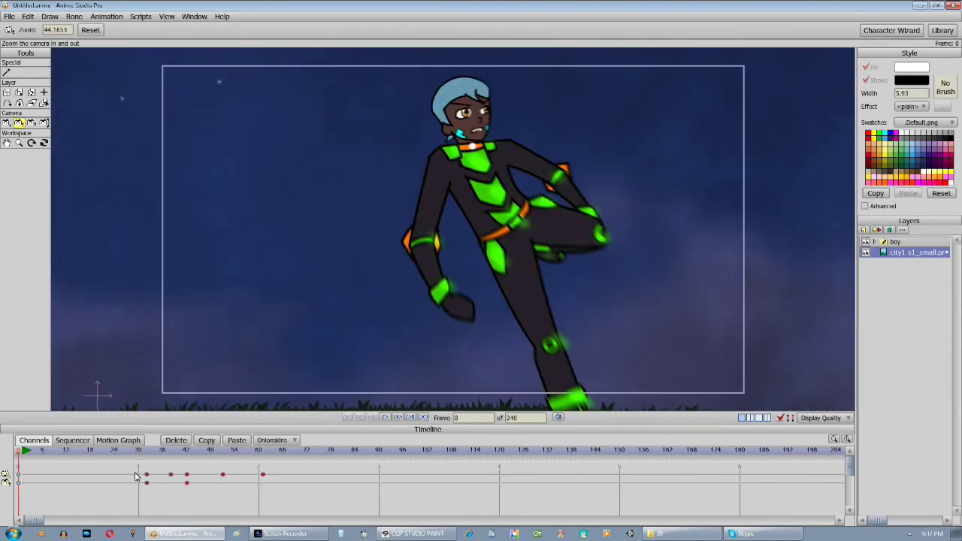
left_click_drag(143, 480, 42, 472)
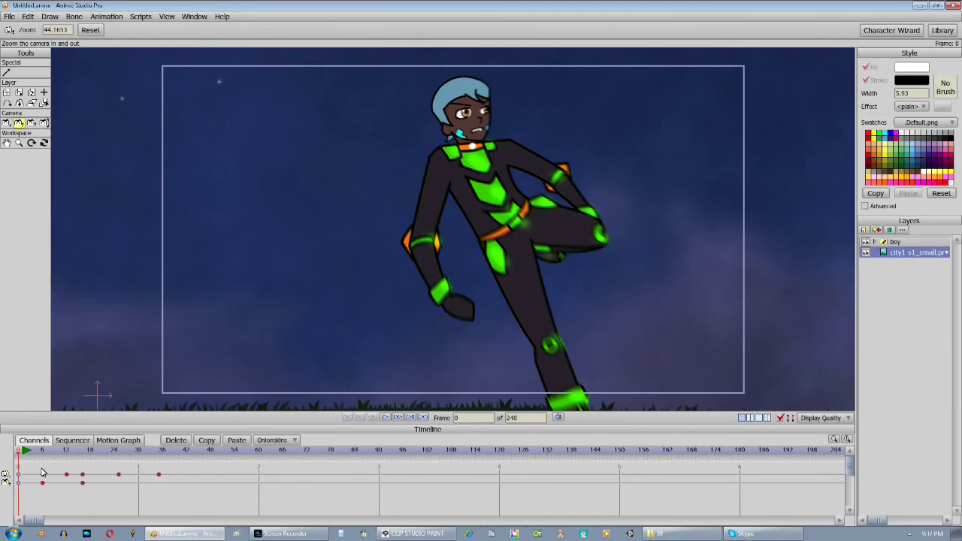
Step: Delete the camera position keyframe at frame 25, move the last one to frame 28, and return to frame 0
left_click(390, 418)
left_click(384, 418)
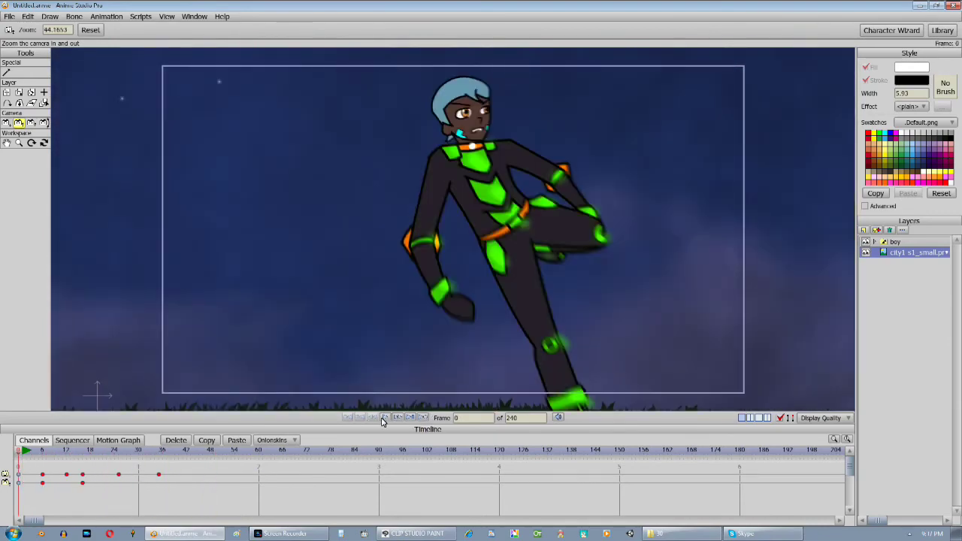
left_click(383, 418)
left_click(383, 417)
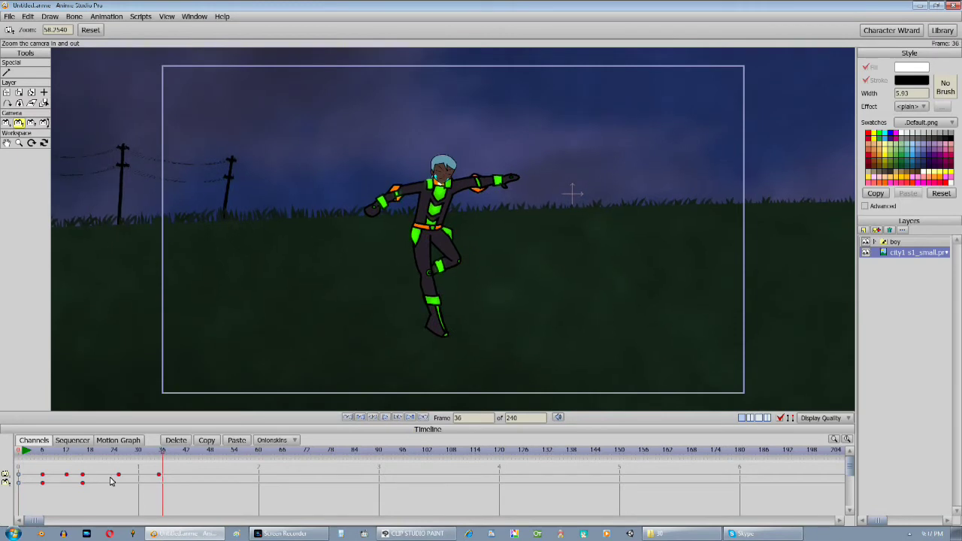
left_click(182, 442)
left_click_drag(20, 462, 15, 503)
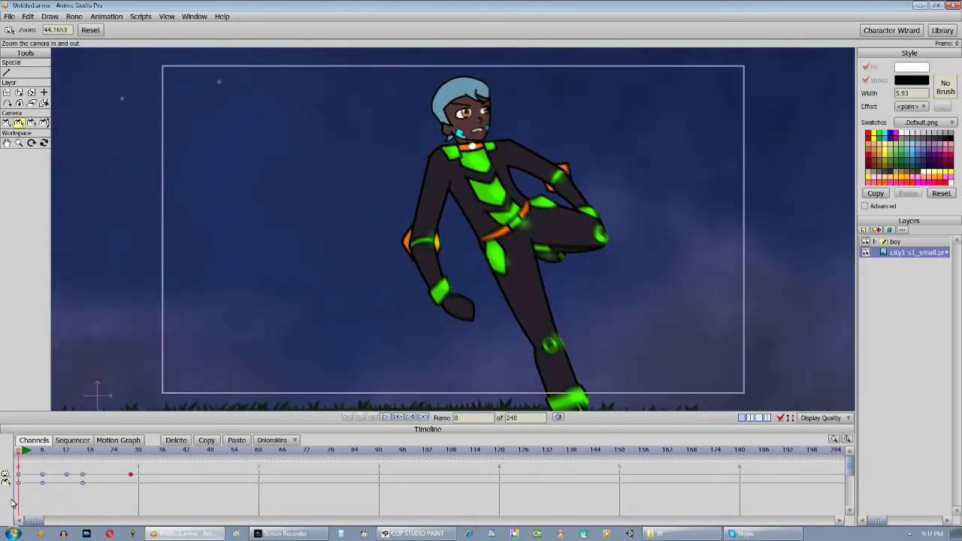
Step: Turn on layer shading for the boy layer with the semi-transparent dark green 407E36, and render the current frame
left_click(907, 249)
double_click(905, 246)
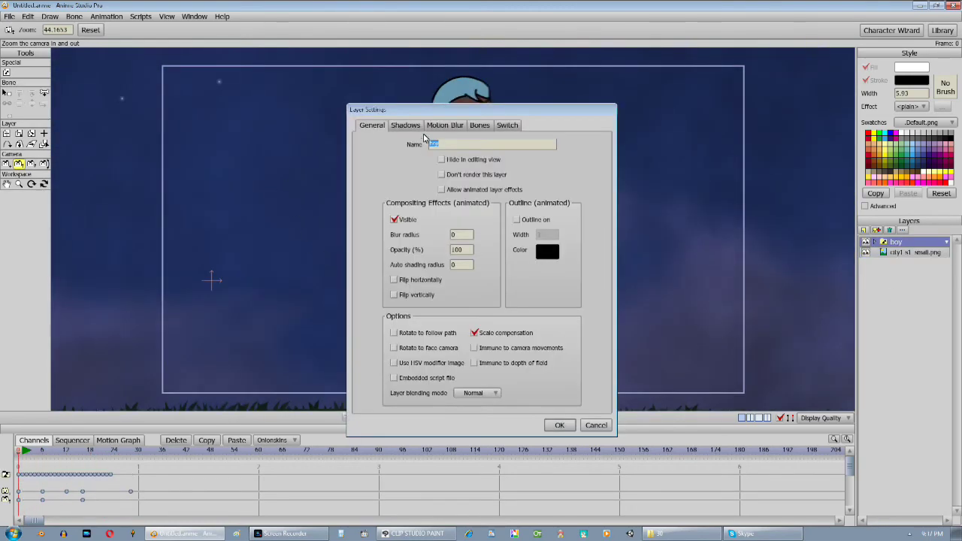
left_click(406, 126)
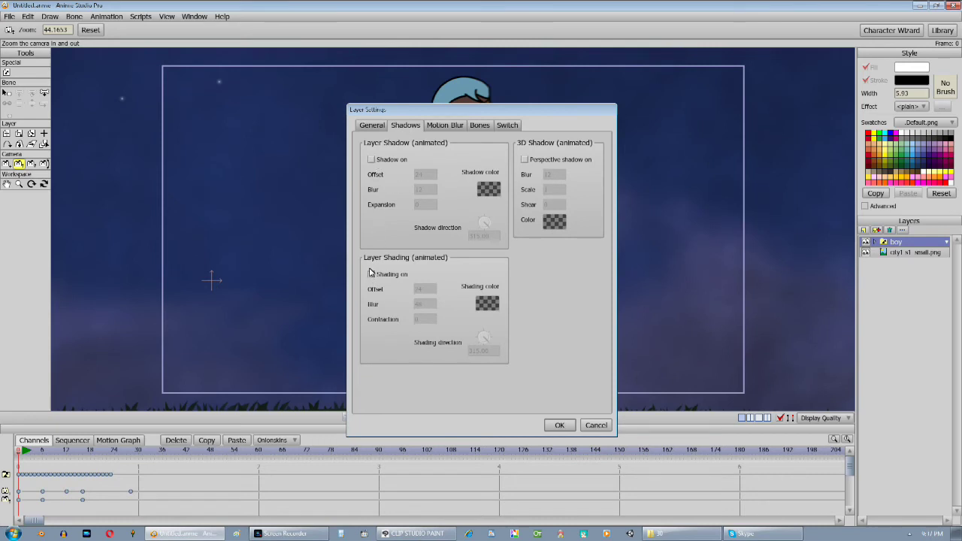
left_click(371, 274)
left_click(486, 307)
left_click(658, 248)
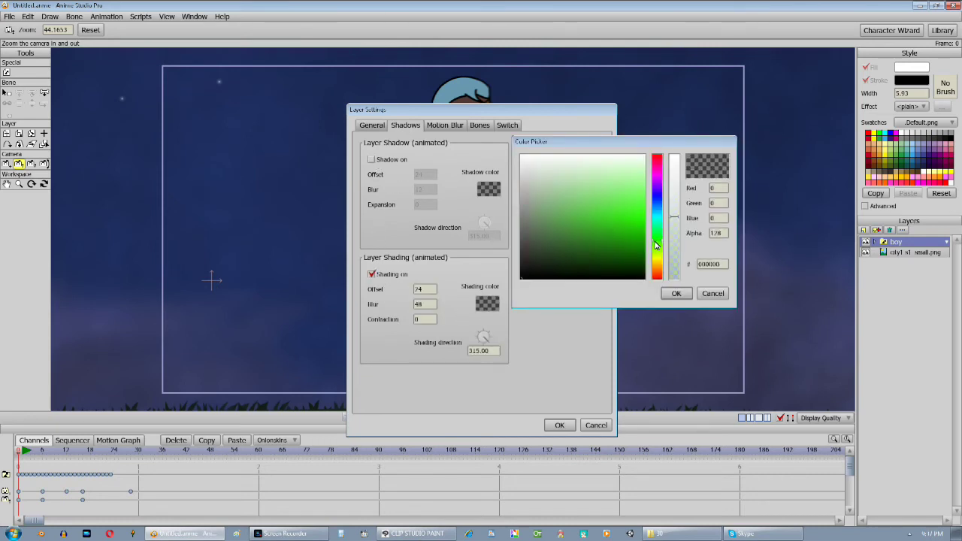
left_click(588, 231)
left_click(570, 236)
left_click(676, 294)
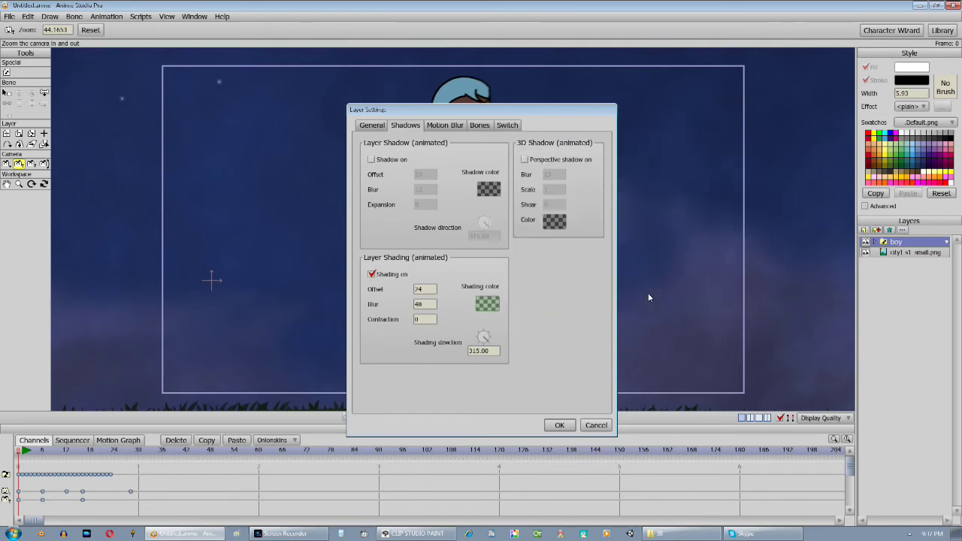
left_click(561, 425)
key("ctrl+r")
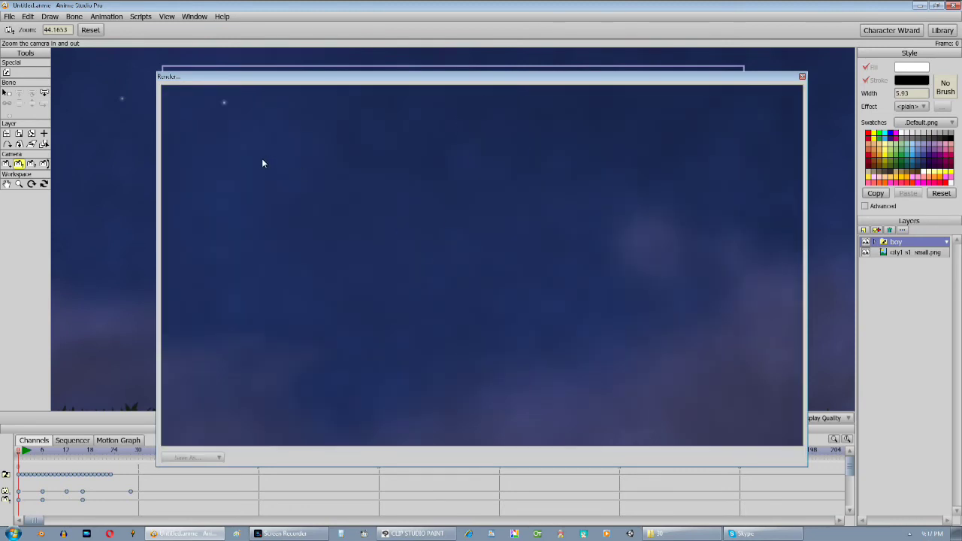
left_click(801, 77)
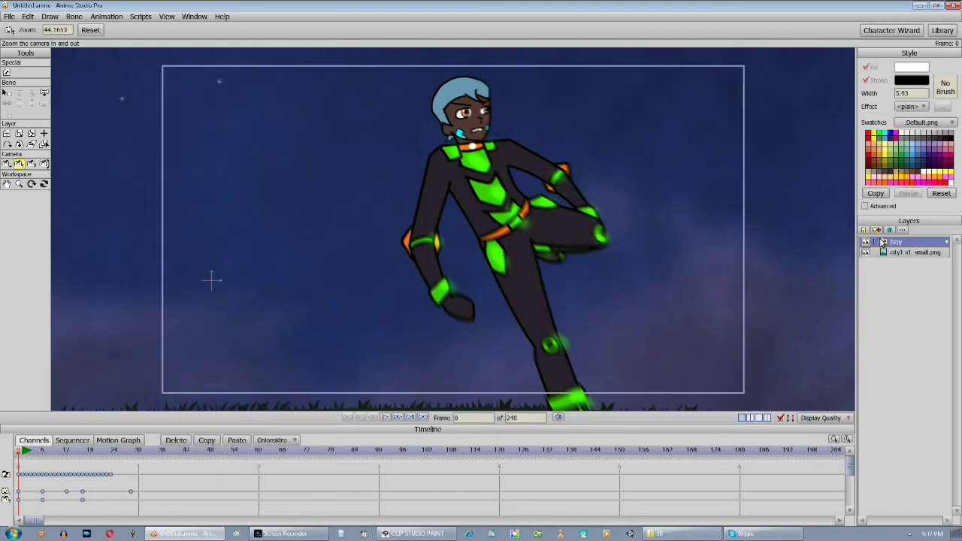
Step: Make the boy layer's shading color more transparent by lowering its alpha, and check it in a render and in playback
double_click(886, 241)
left_click(405, 125)
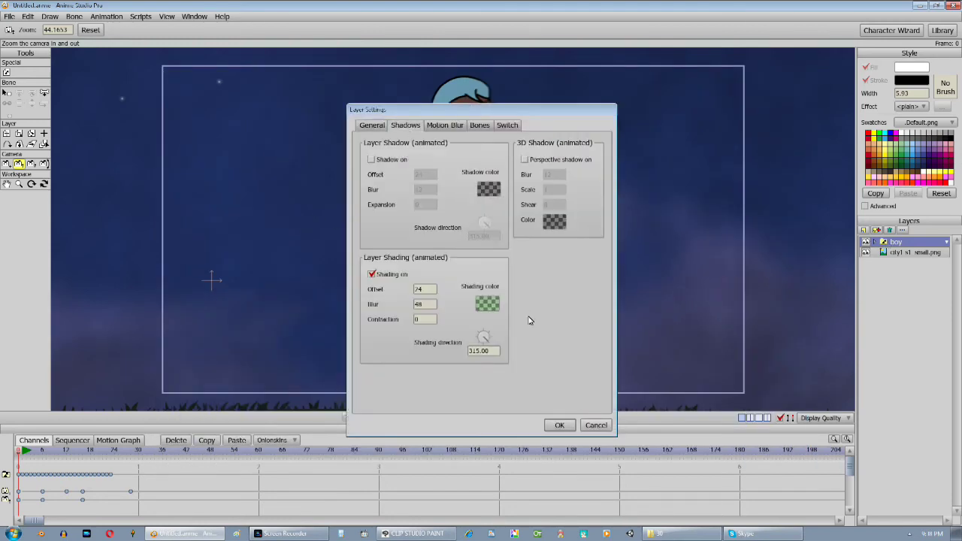
left_click(492, 308)
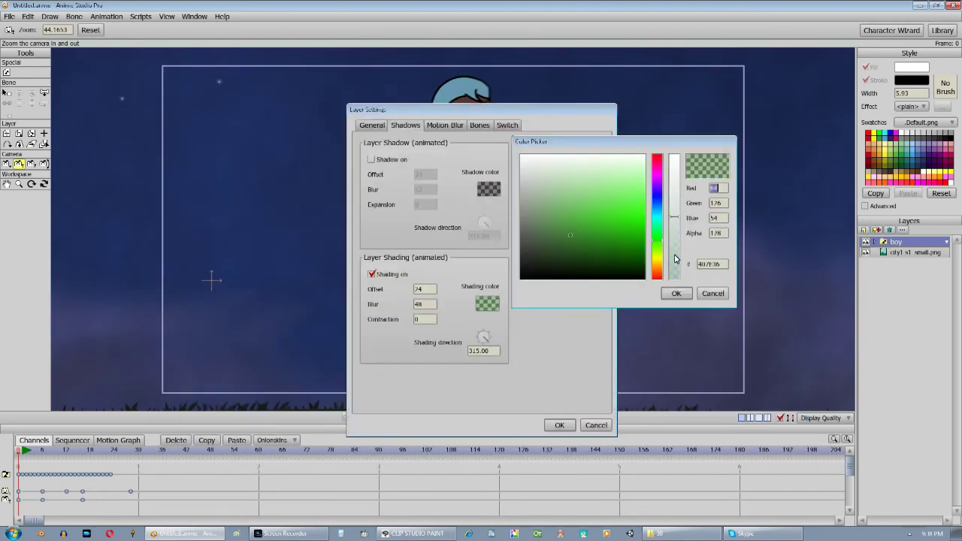
left_click(675, 259)
left_click(676, 293)
left_click(559, 424)
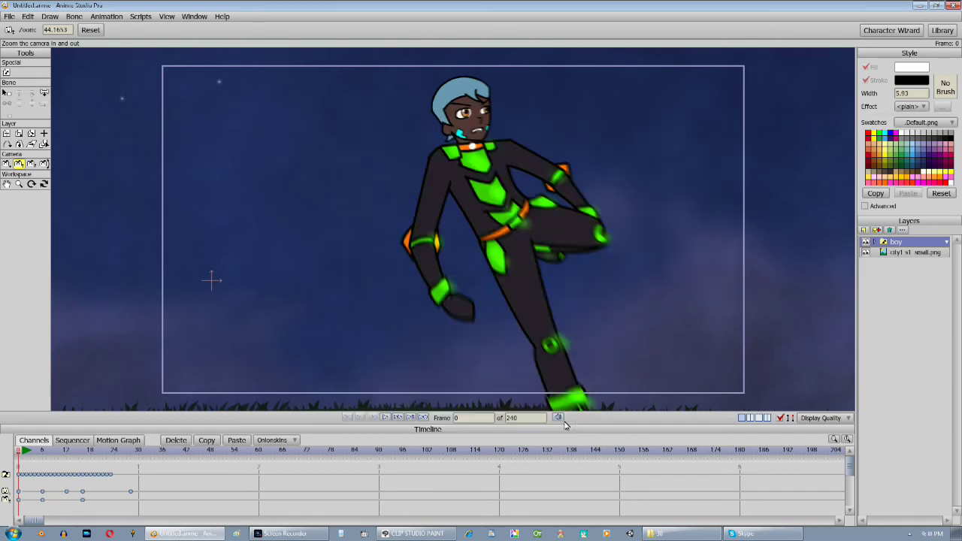
key("ctrl+r")
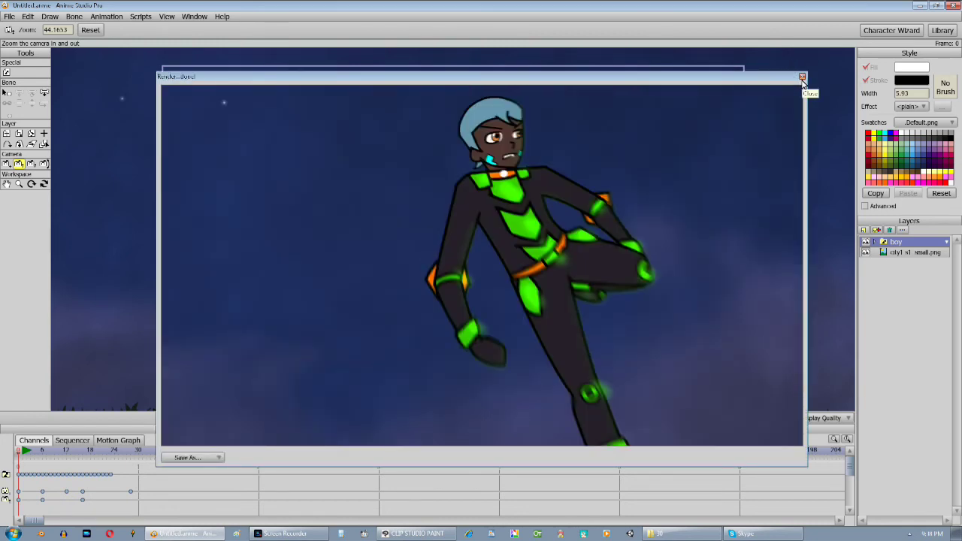
left_click(802, 77)
left_click(384, 418)
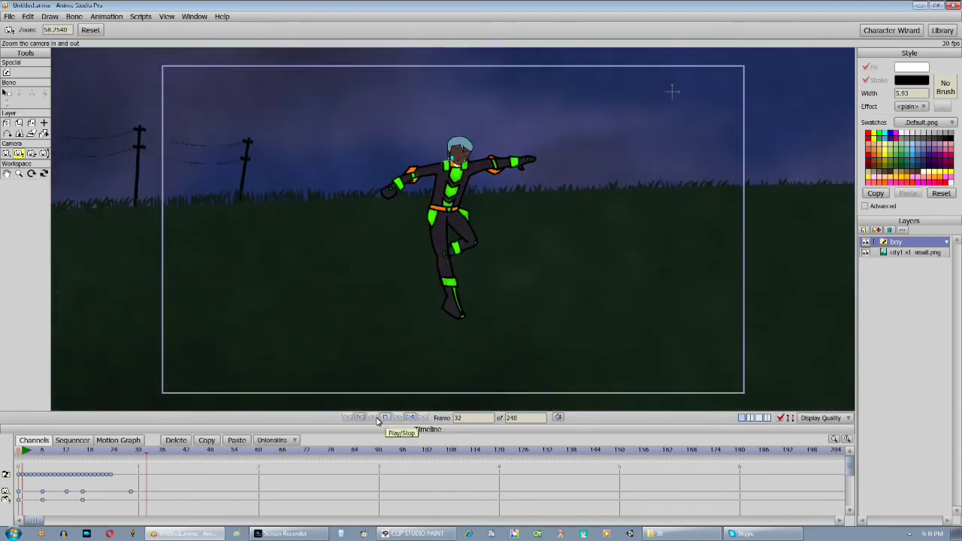
left_click(385, 418)
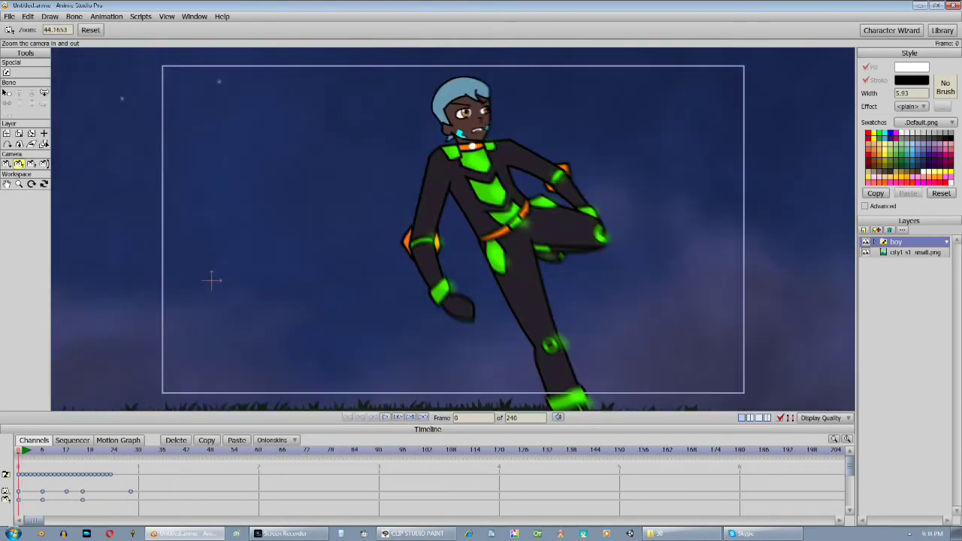
Step: Turn on motion blur for the boy layer with the default blur settings
double_click(909, 245)
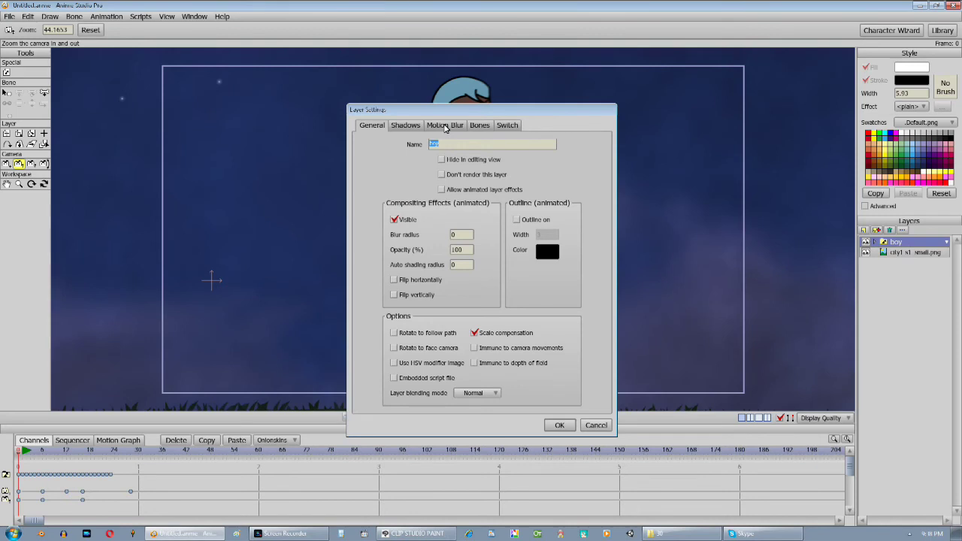
left_click(597, 426)
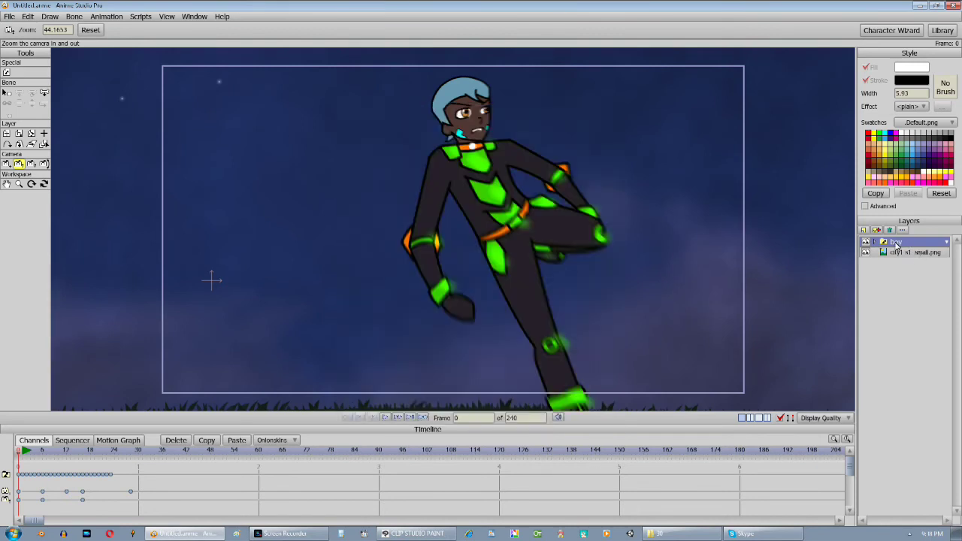
double_click(895, 244)
left_click_drag(378, 112, 358, 112)
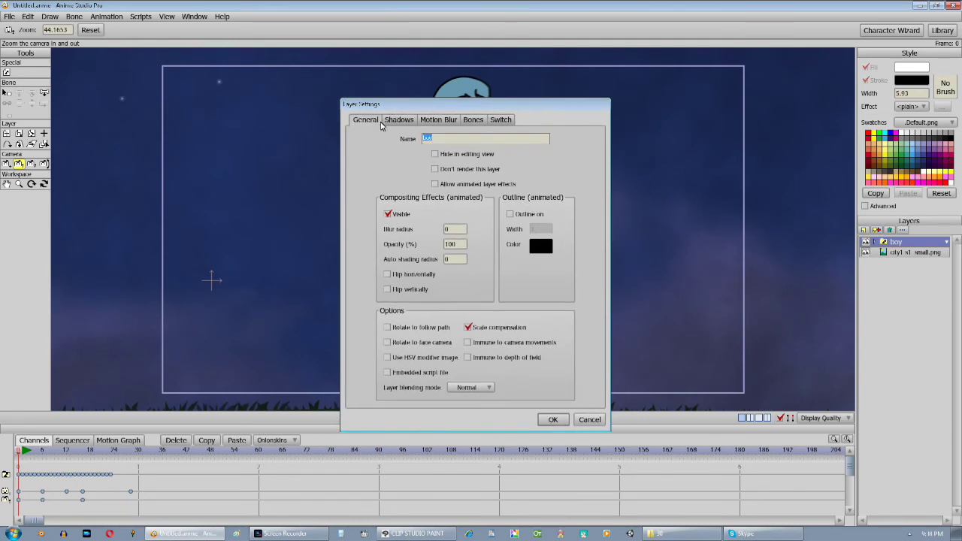
left_click(397, 120)
left_click(431, 121)
left_click(473, 120)
left_click(490, 121)
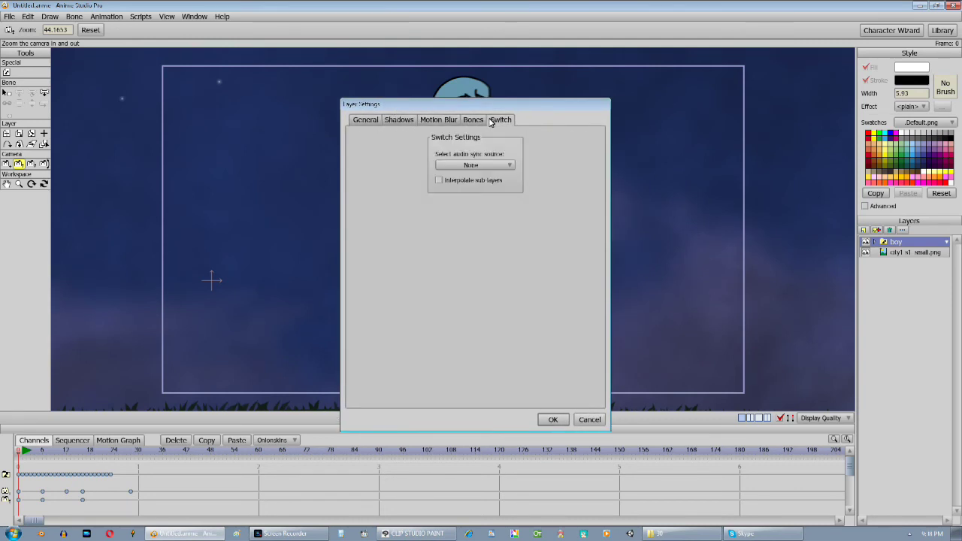
left_click(450, 123)
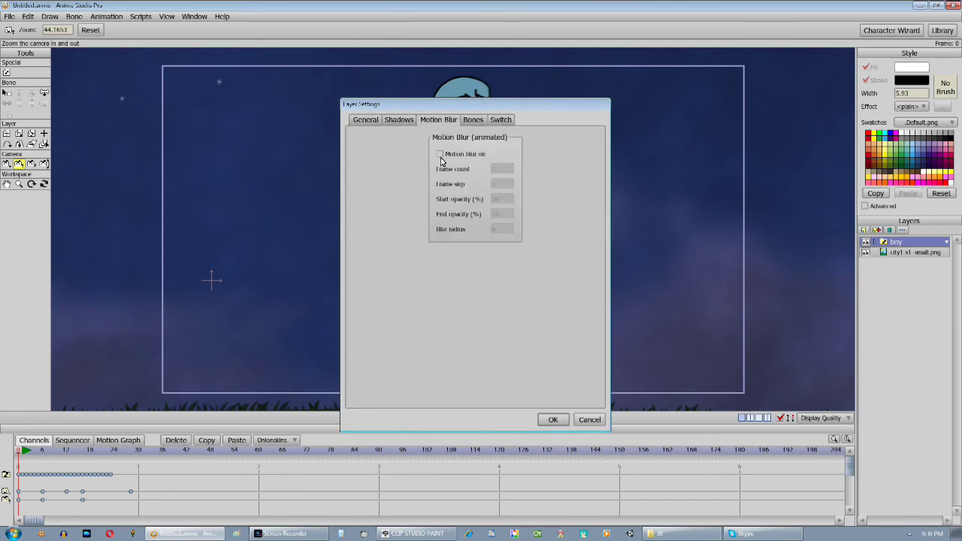
left_click(440, 155)
left_click(553, 419)
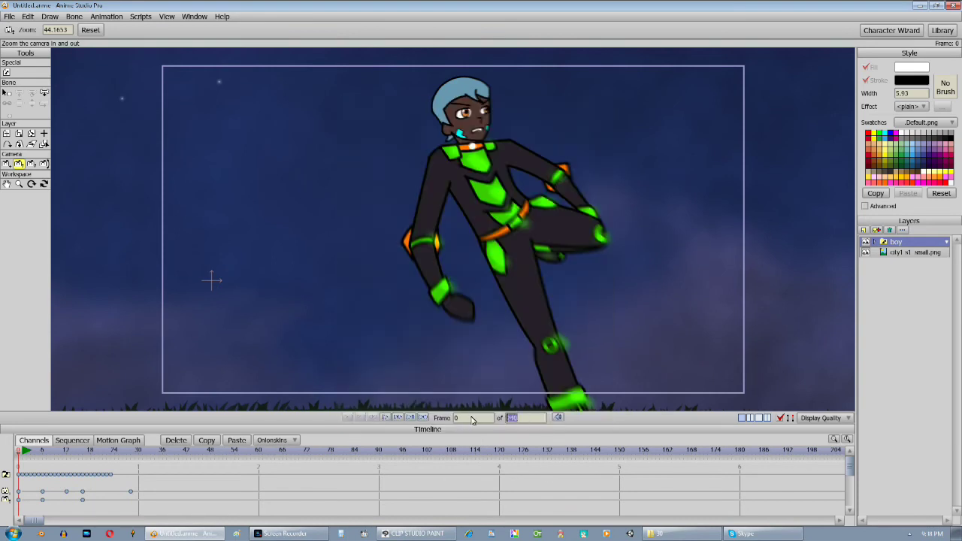
Step: Set the animation length to 30 frames and play it back
type("0")
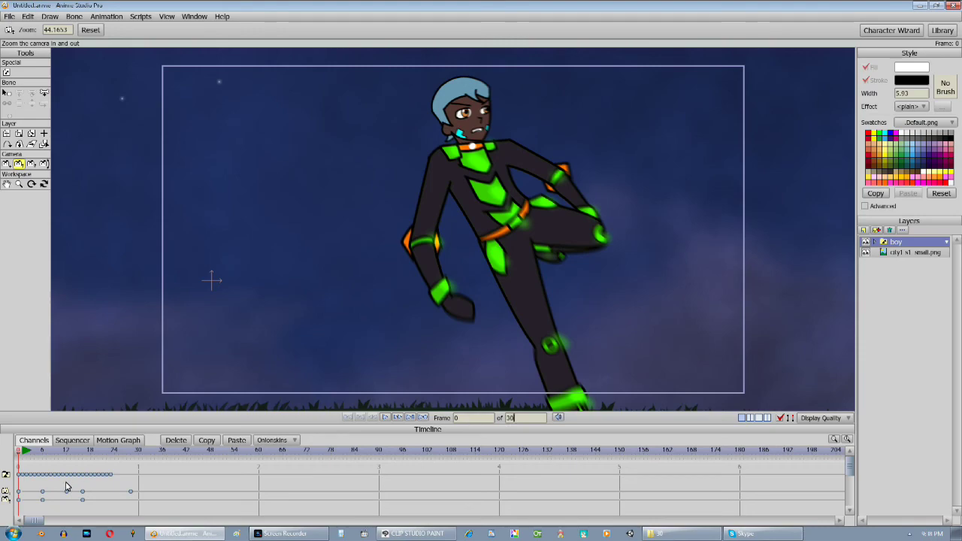
key("Return")
left_click(385, 417)
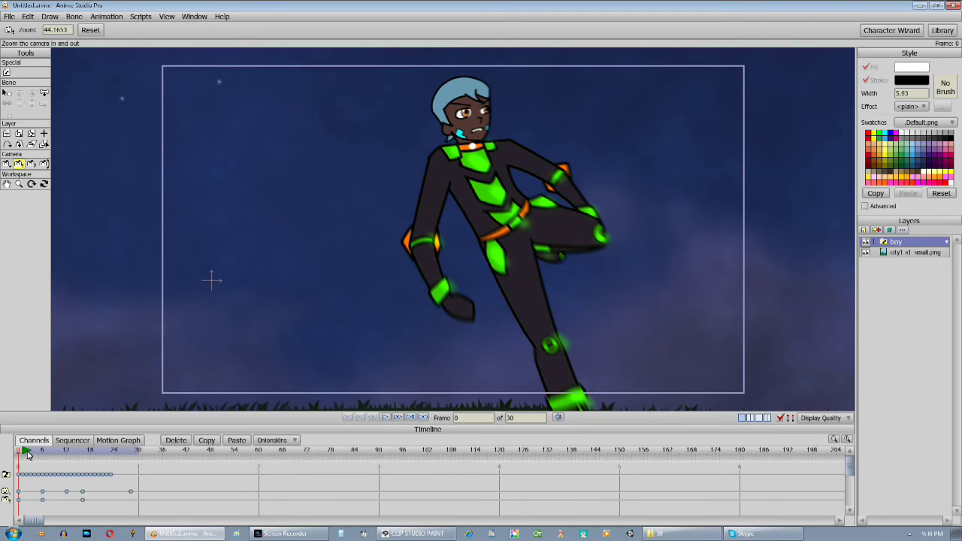
Step: Move the city1 s1_small.png background layer at frame 6 to about (-0.03, -0.30)
left_click_drag(28, 455, 43, 461)
key("t")
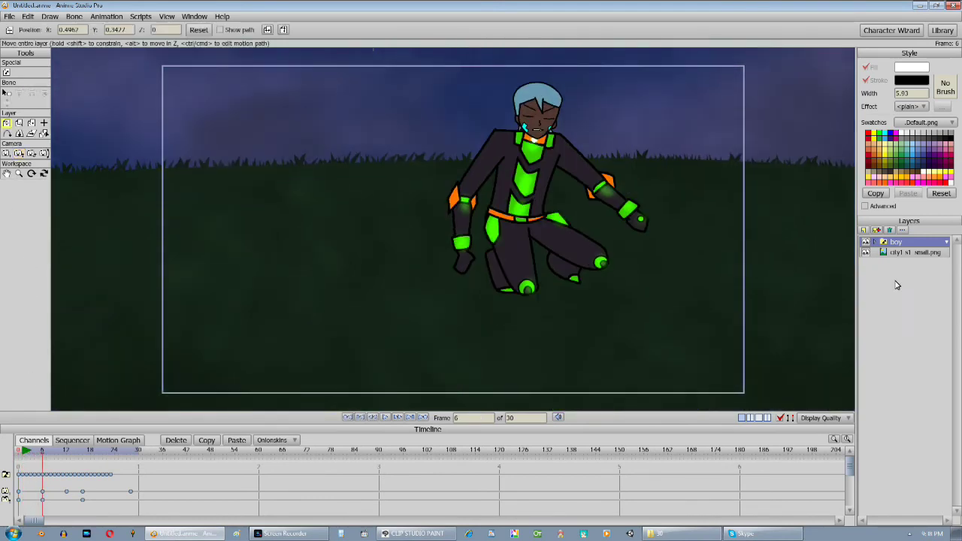
left_click(905, 253)
left_click_drag(591, 283, 583, 317)
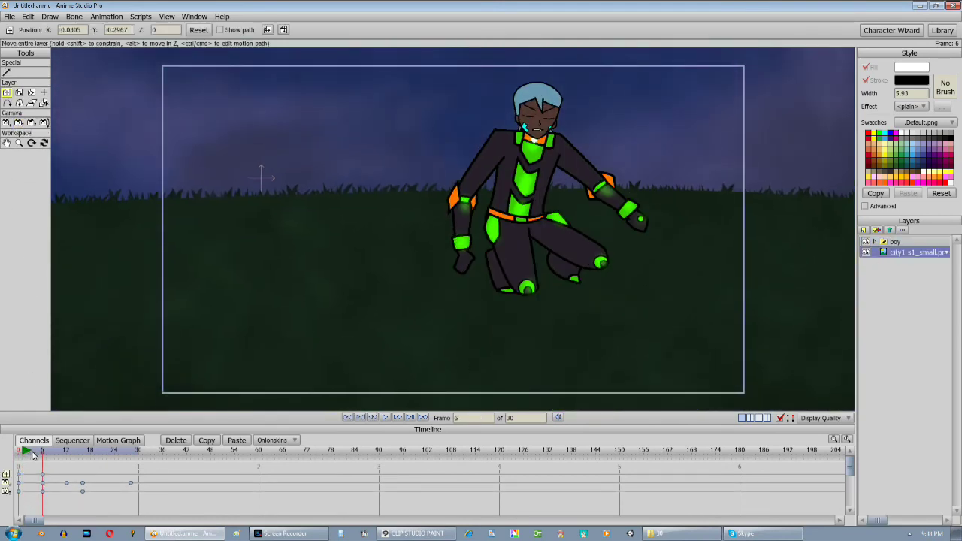
Step: Move the background layer to about (-0.06, -0.29) at frame 12 and about (-0.07, -0.44) at frame 16
left_click_drag(33, 453, 66, 468)
left_click_drag(444, 332, 438, 330)
mouse_move(72, 454)
left_mouse_down()
mouse_move(40, 457)
mouse_move(82, 467)
left_mouse_up()
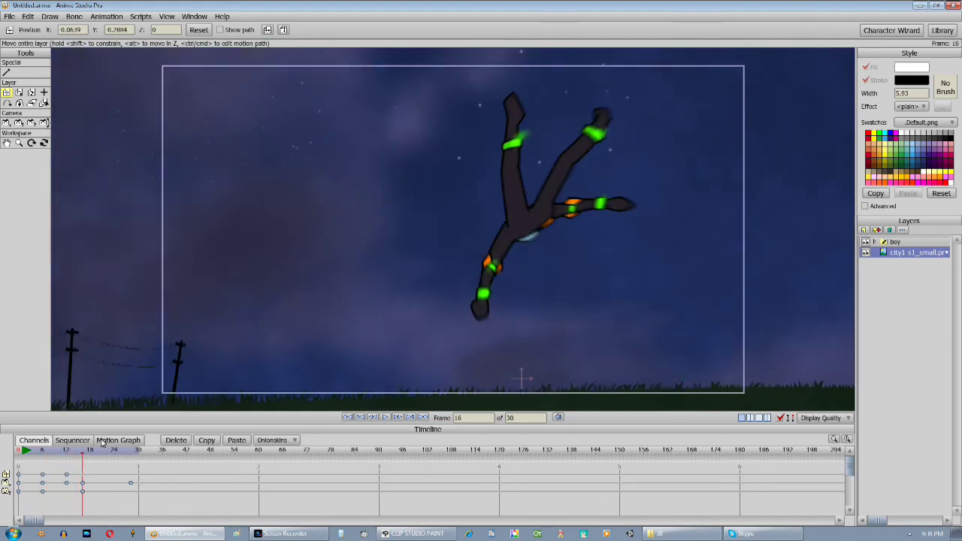
left_click_drag(381, 329, 383, 360)
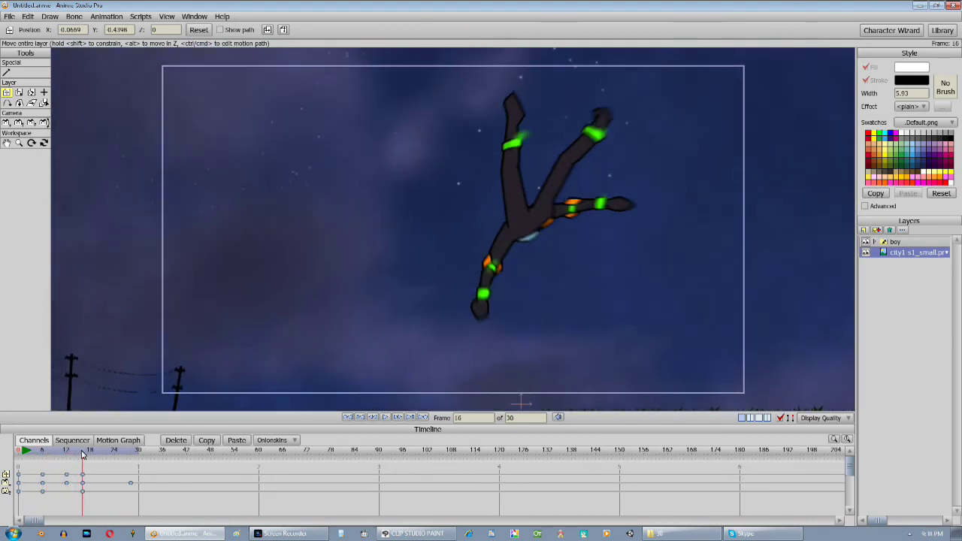